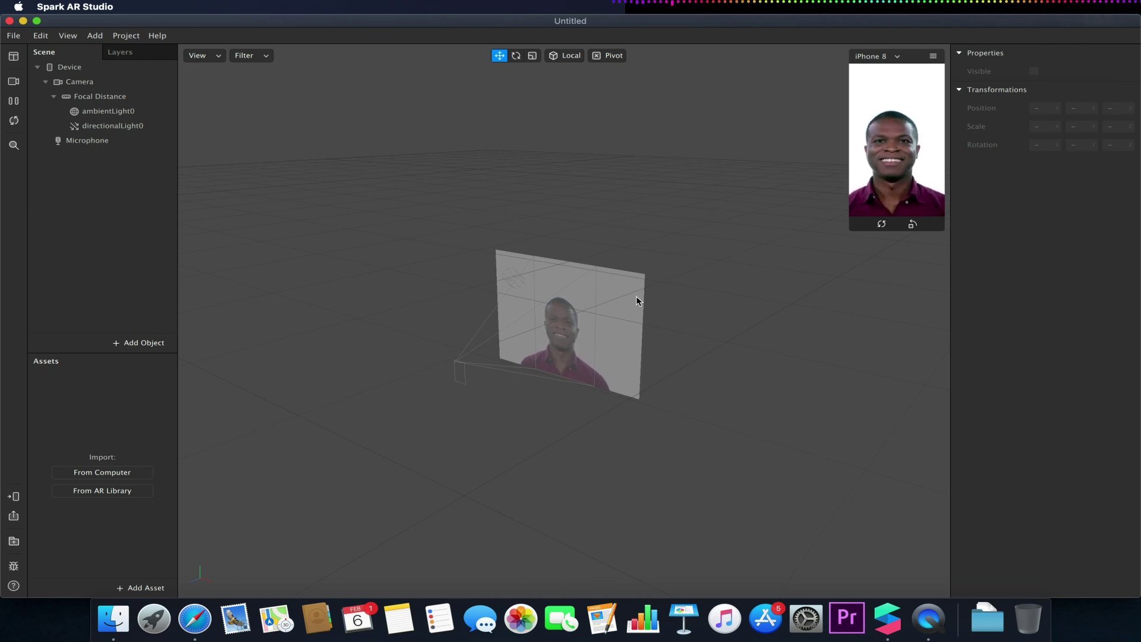
- Insert a Rectangle from 2D Objects, creating a canvas holding a 100 × 100 rectangle
click(134, 344)
scroll(44, 272, down, 2)
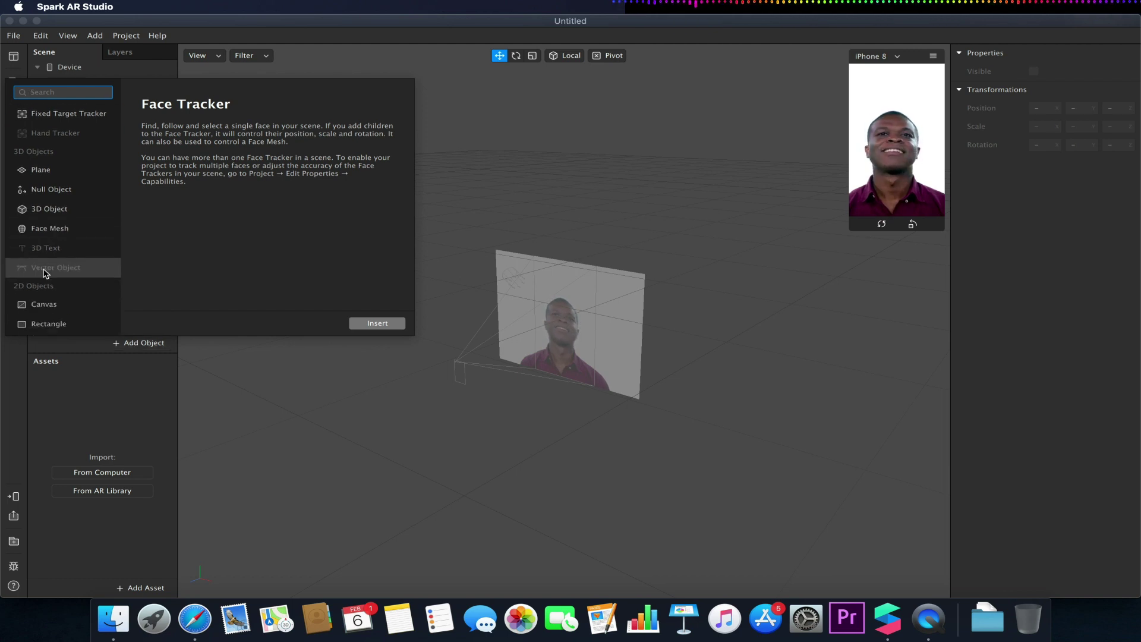
scroll(44, 273, down, 5)
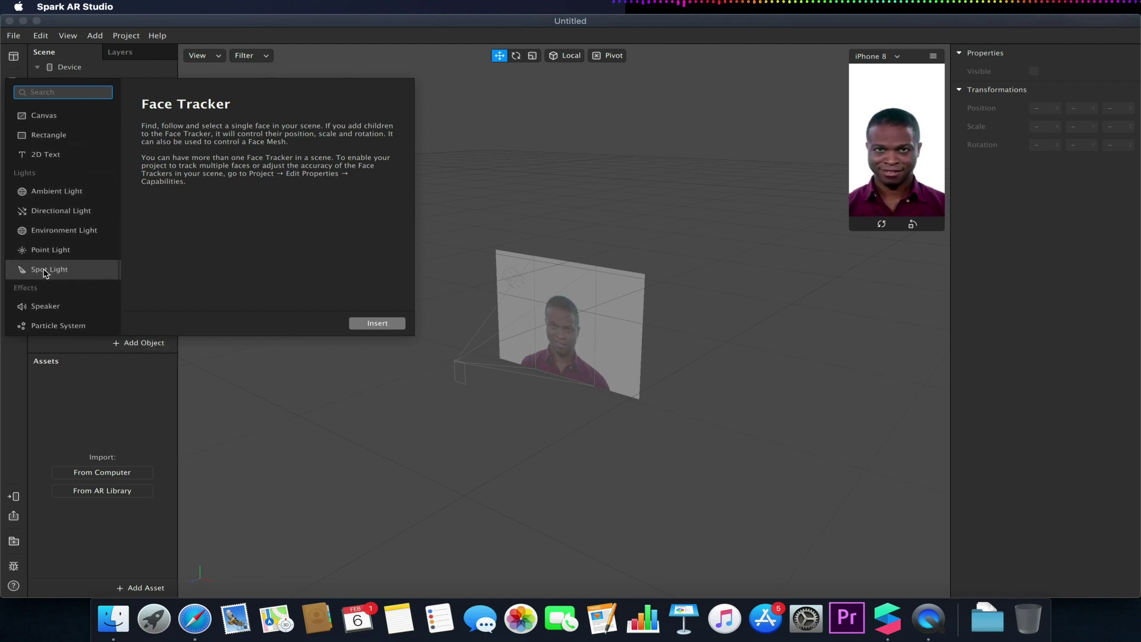
scroll(44, 272, up, 3)
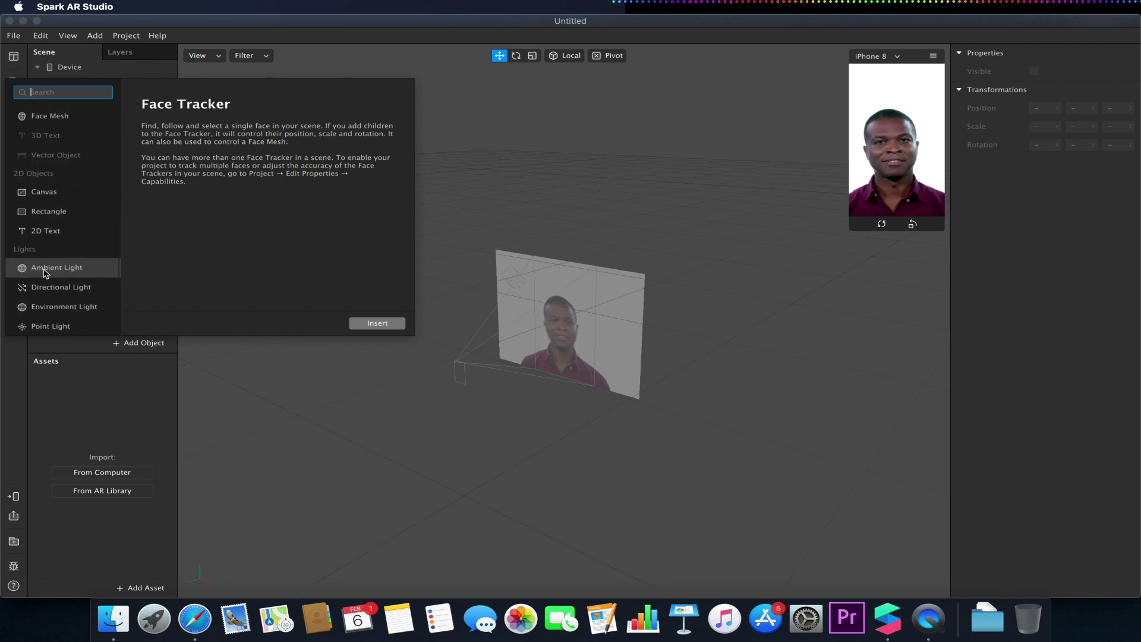
click(33, 219)
click(369, 324)
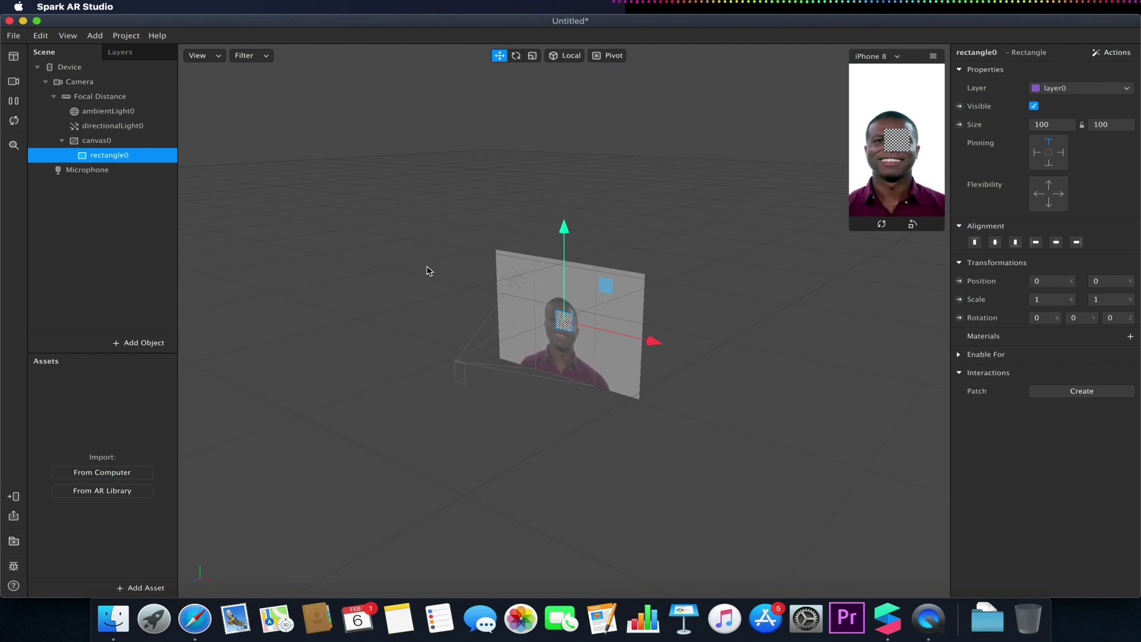
- Show the Patch Editor and create a patch for rectangle0's Size property
click(70, 39)
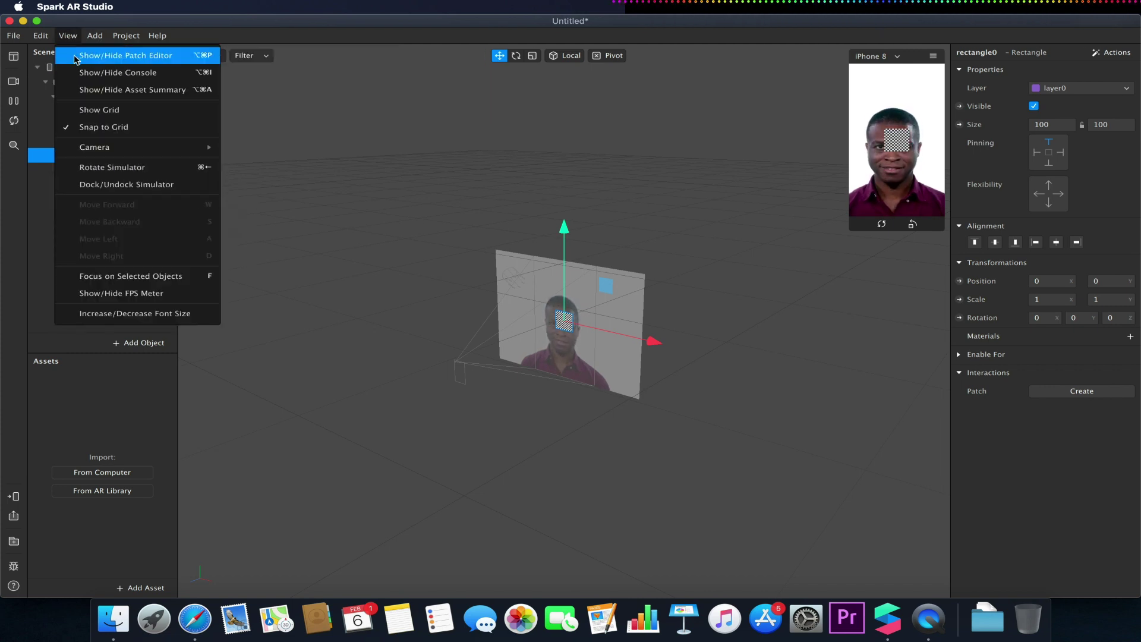
click(76, 59)
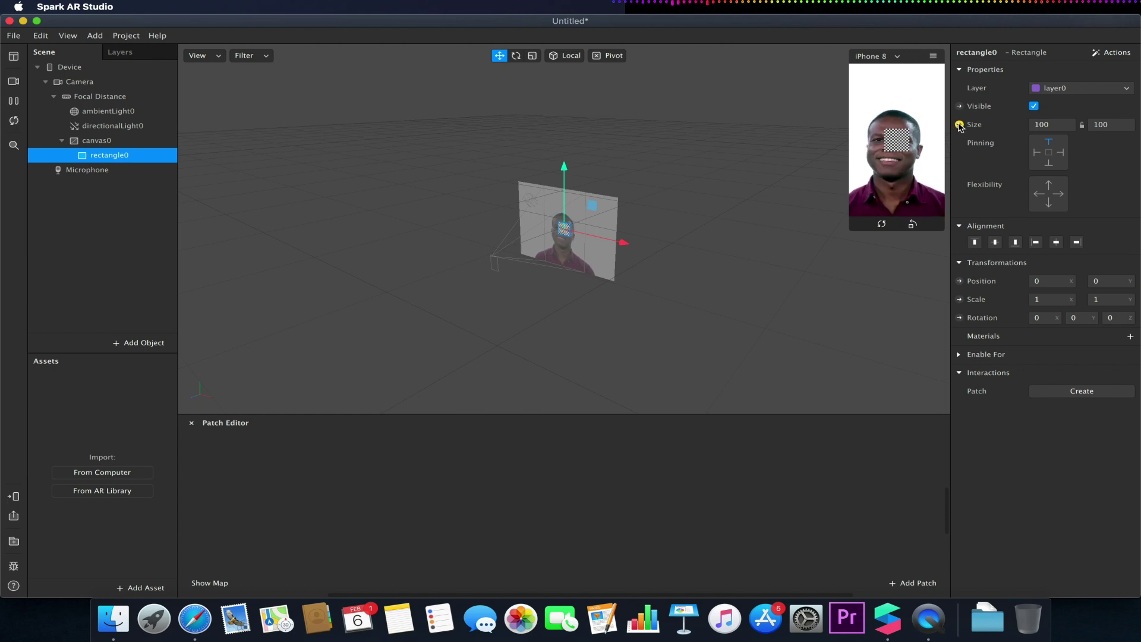
click(959, 125)
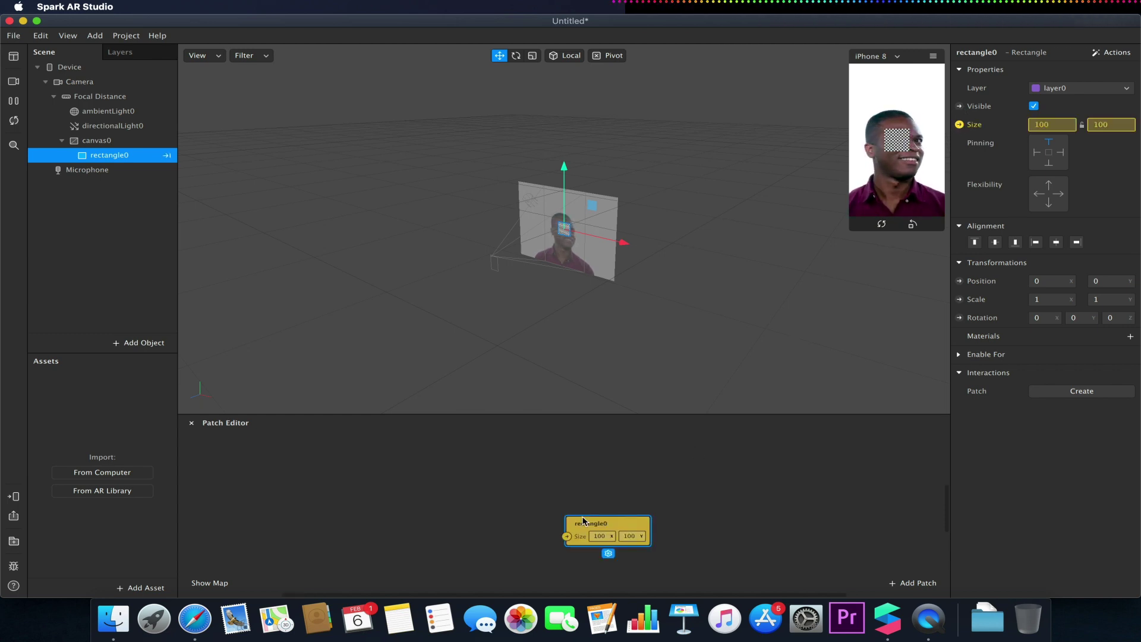
drag(578, 523, 693, 501)
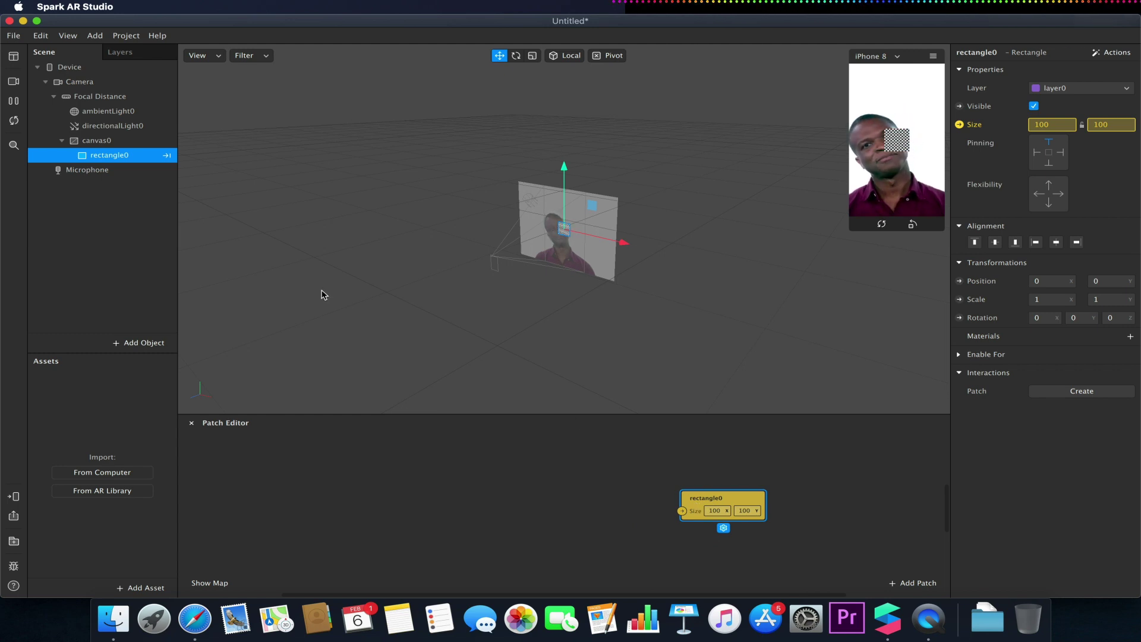
- Add the Device to the patch graph as a patch
click(87, 71)
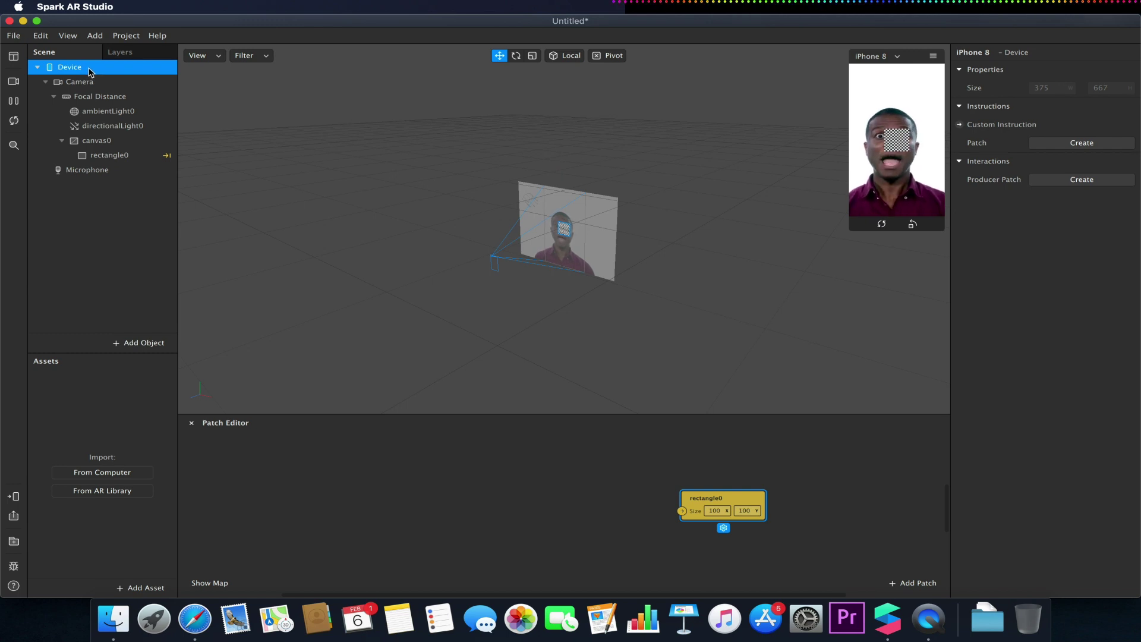
drag(88, 71, 335, 493)
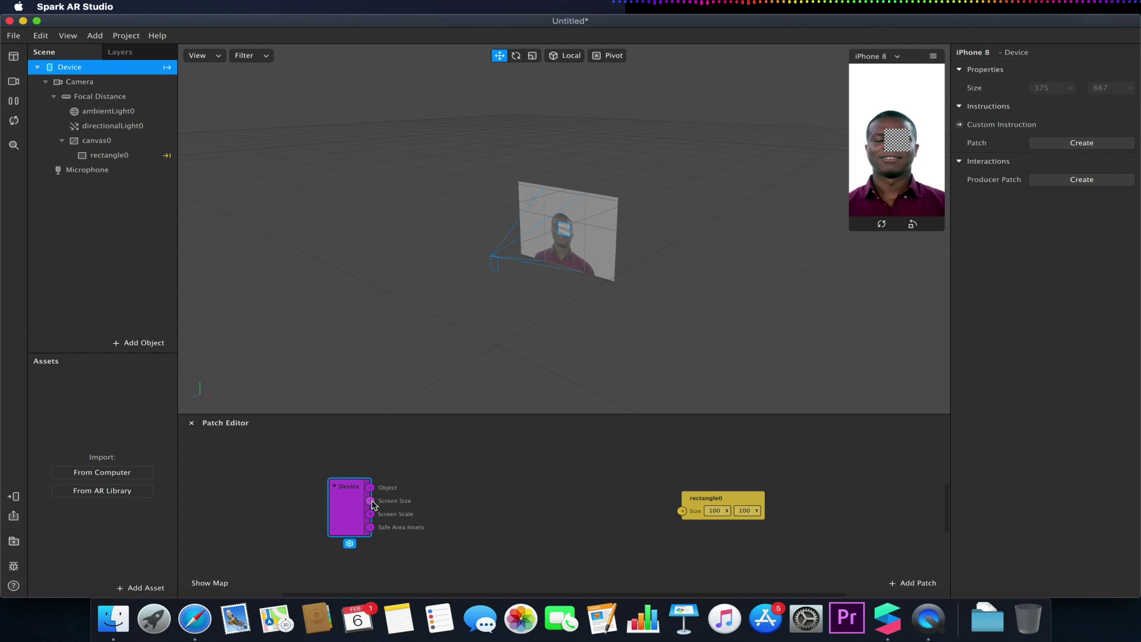
drag(351, 507, 431, 495)
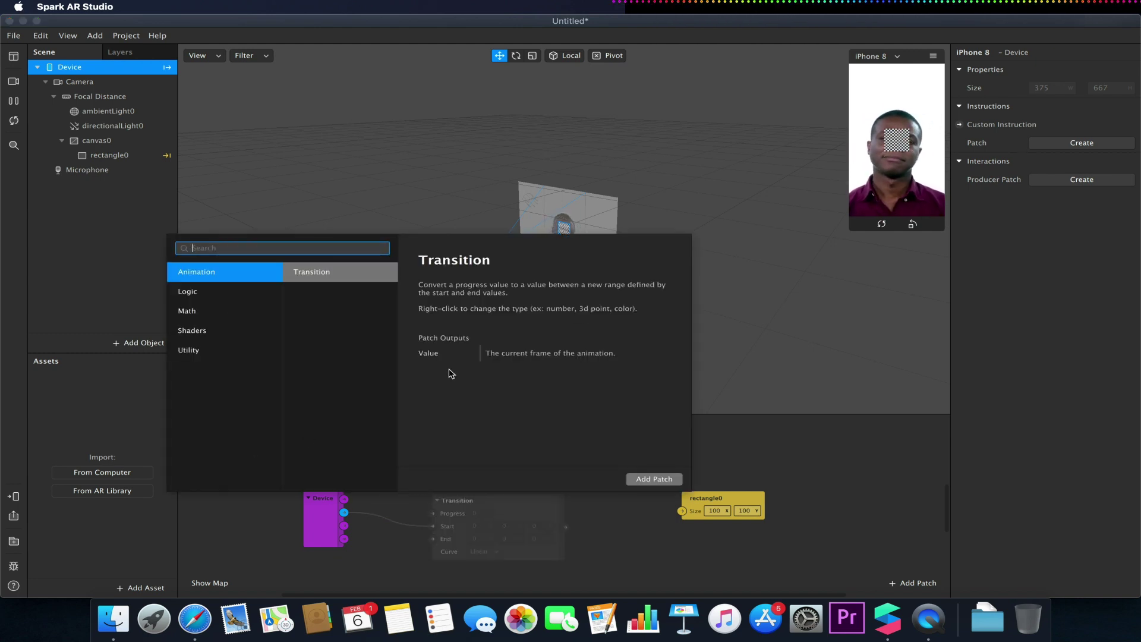
- Add a Value patch from the Device's Screen Size and set its type to Vector 2
text(value)
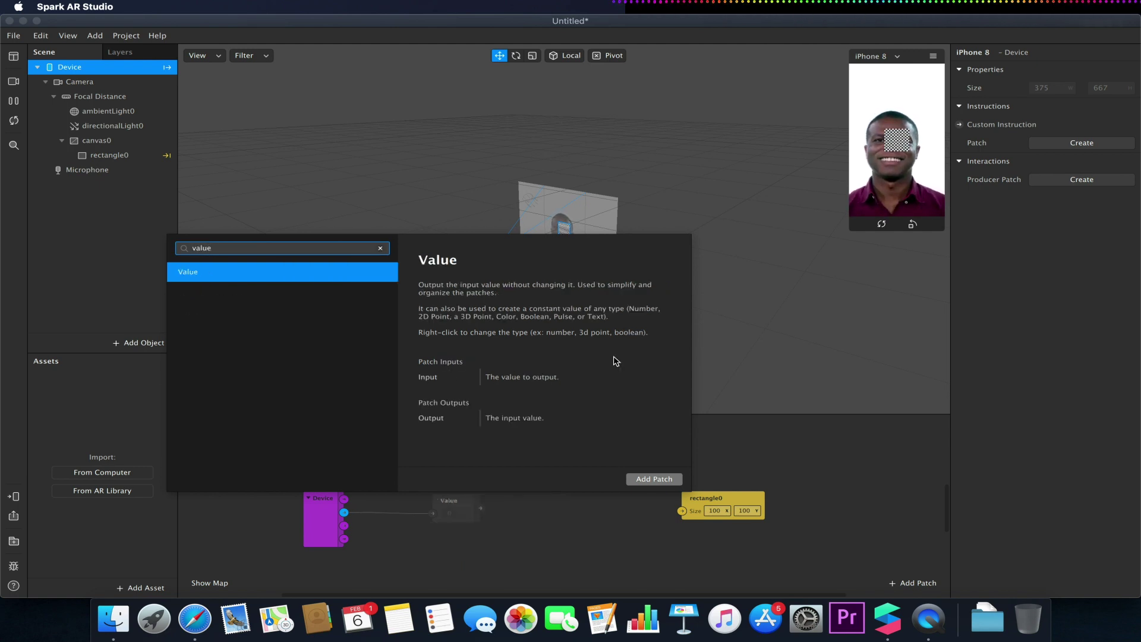
click(654, 478)
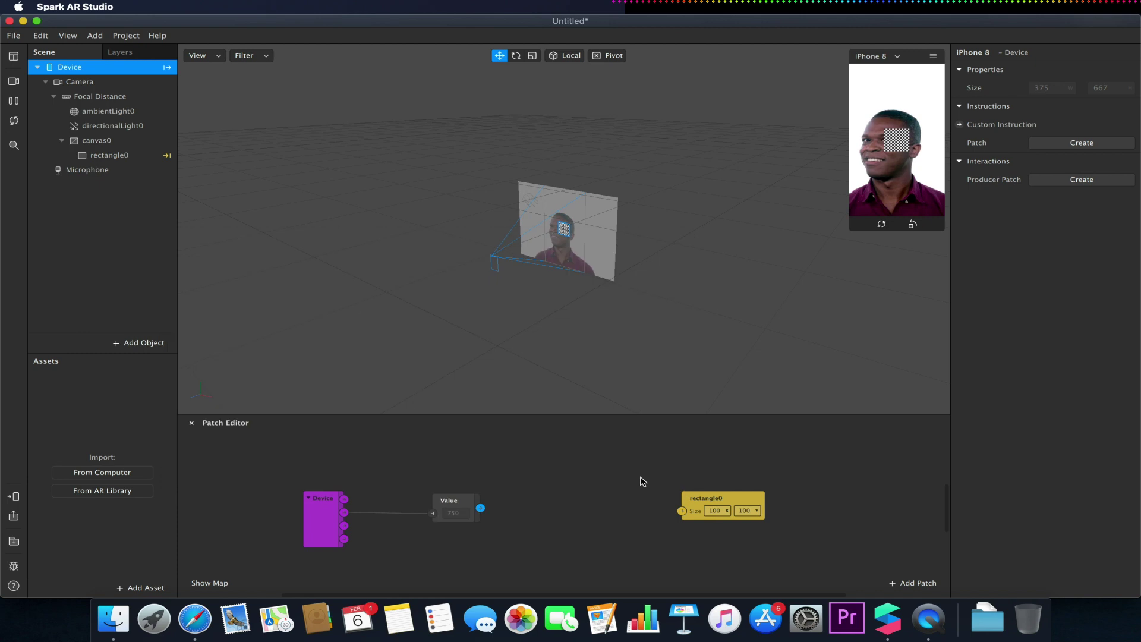
click(463, 507)
click(455, 530)
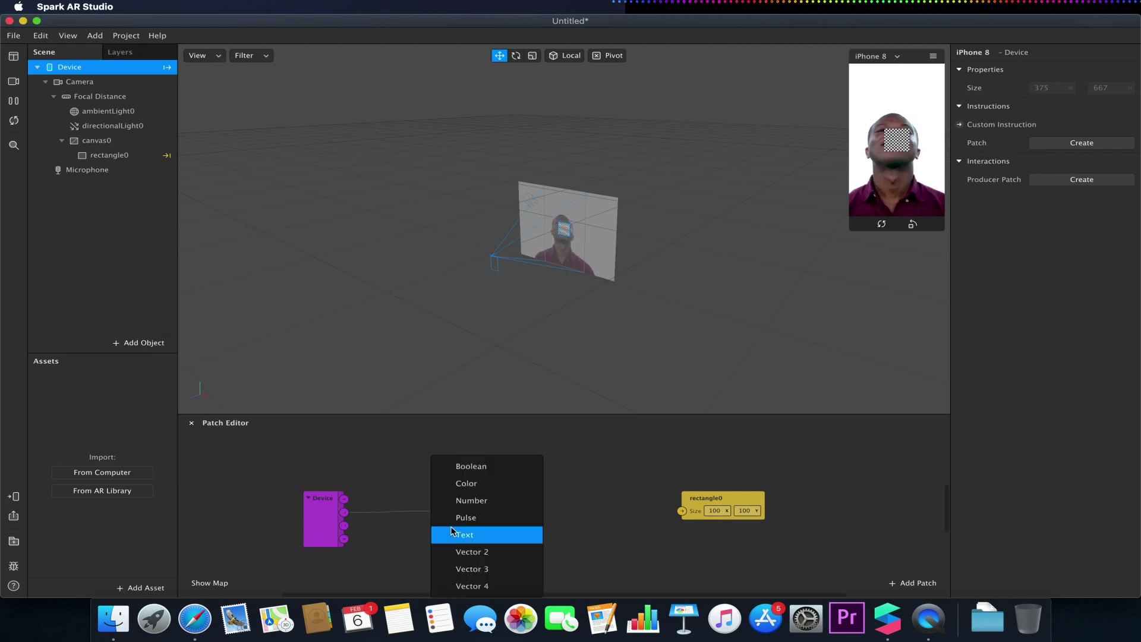
click(493, 553)
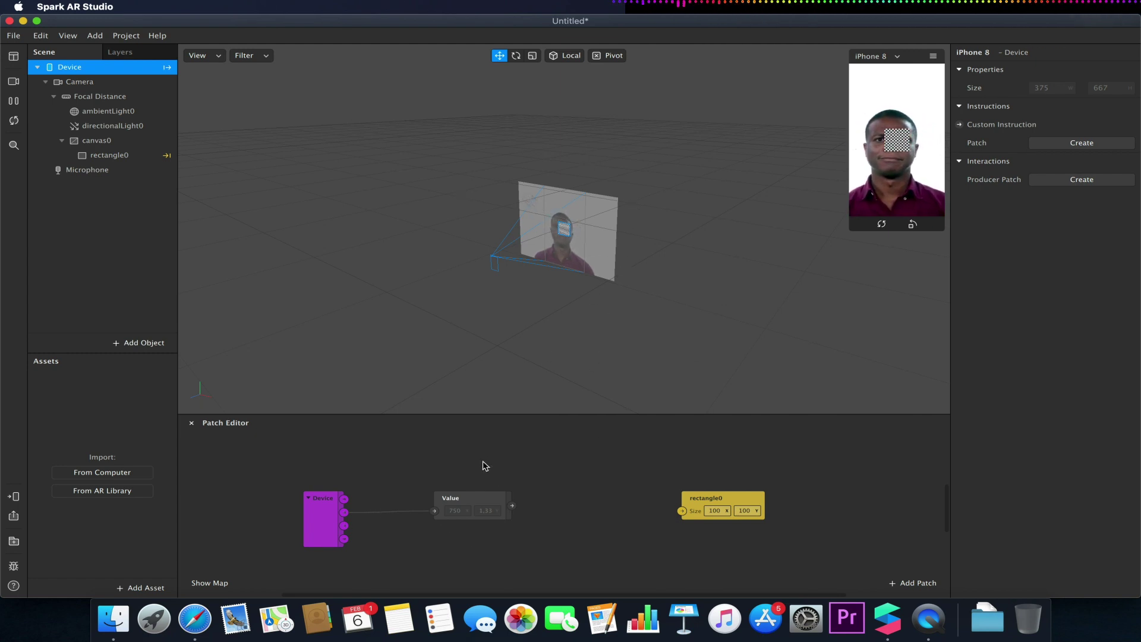
drag(452, 503, 418, 495)
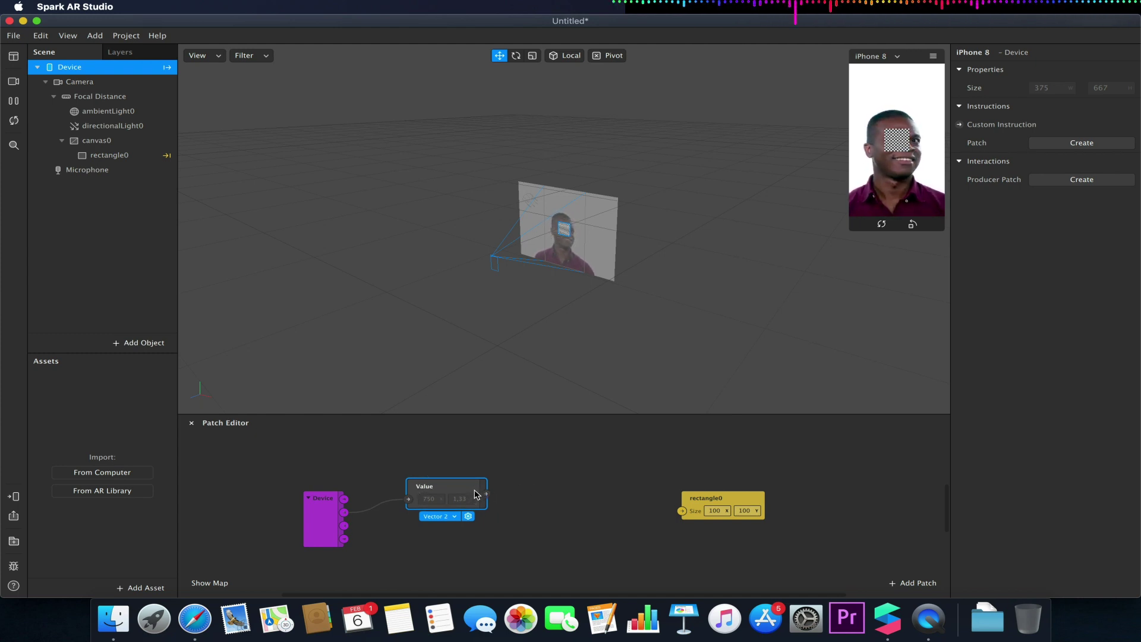
- Add a Multiply patch wired to the Value output and set its type to Vector 2
drag(486, 498, 551, 489)
text(mult)
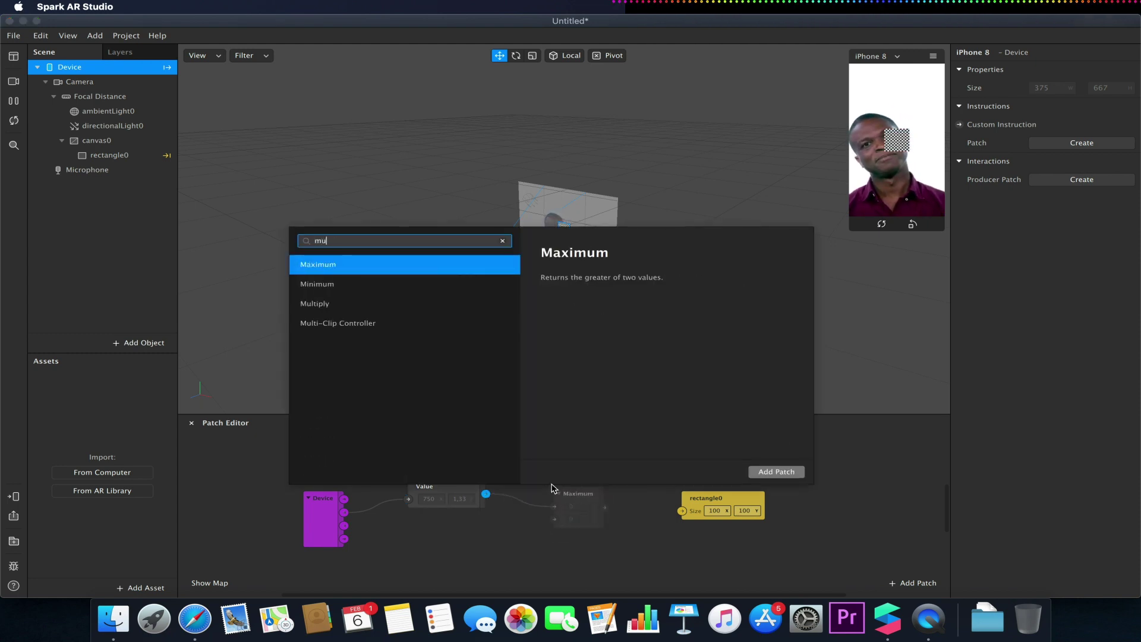
click(784, 473)
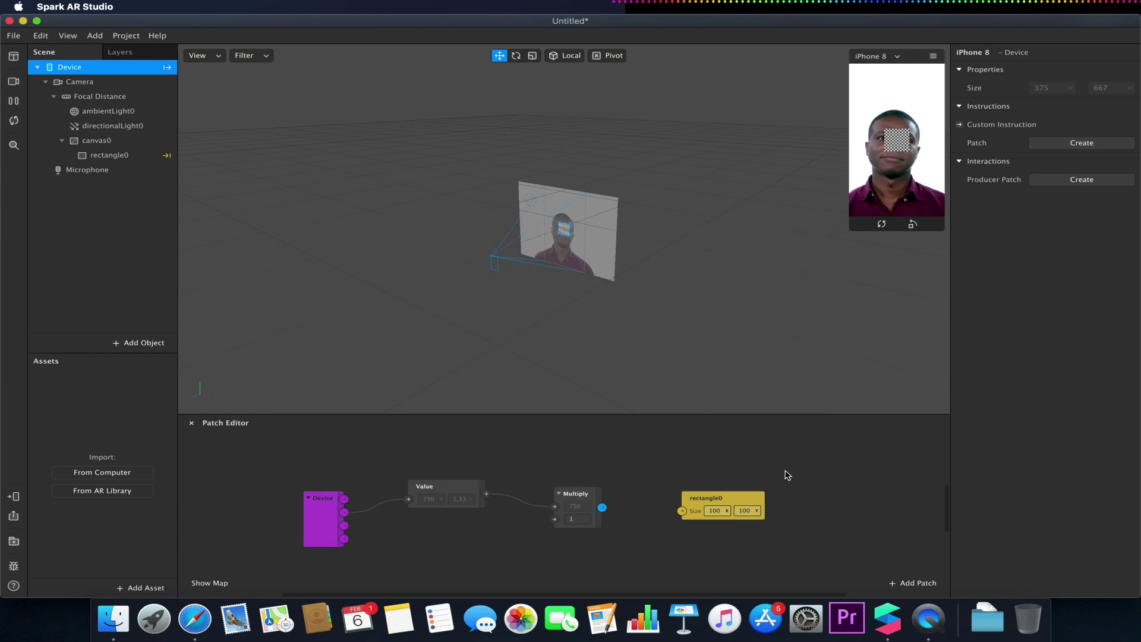
click(580, 502)
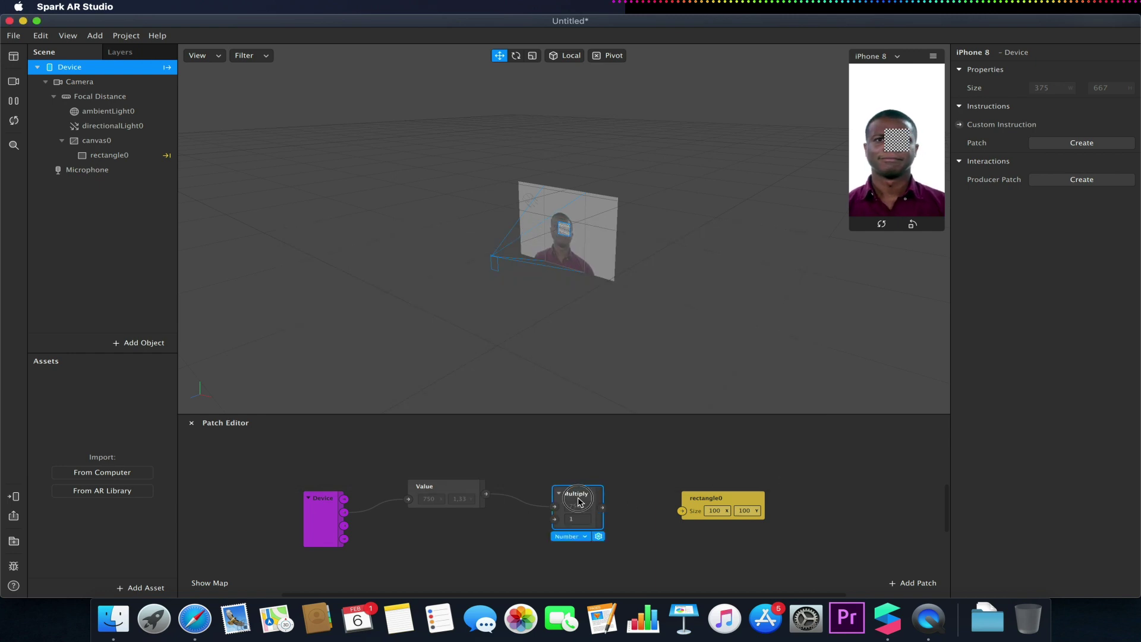
click(566, 542)
click(582, 553)
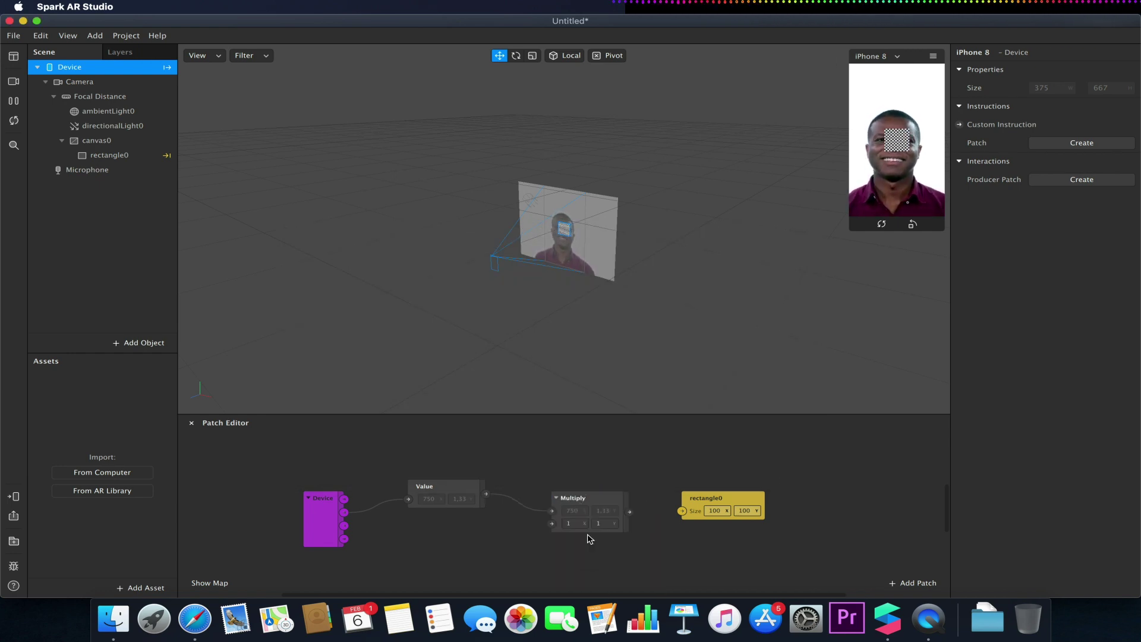
drag(571, 511, 545, 499)
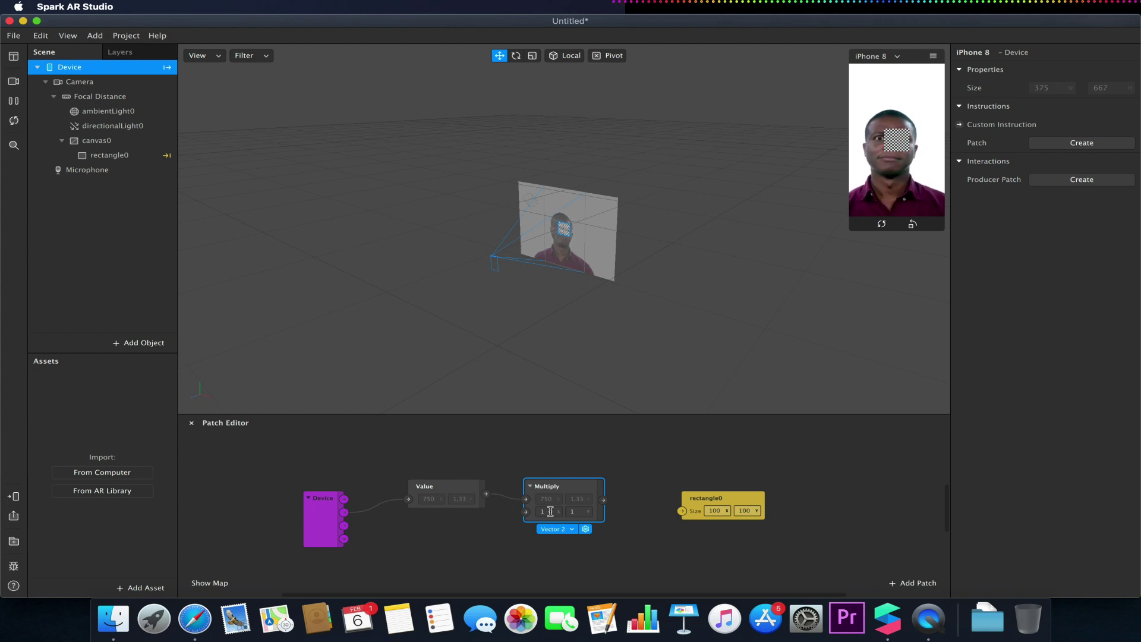
- Enter 0.25 as the multiplier's x and y values
click(551, 511)
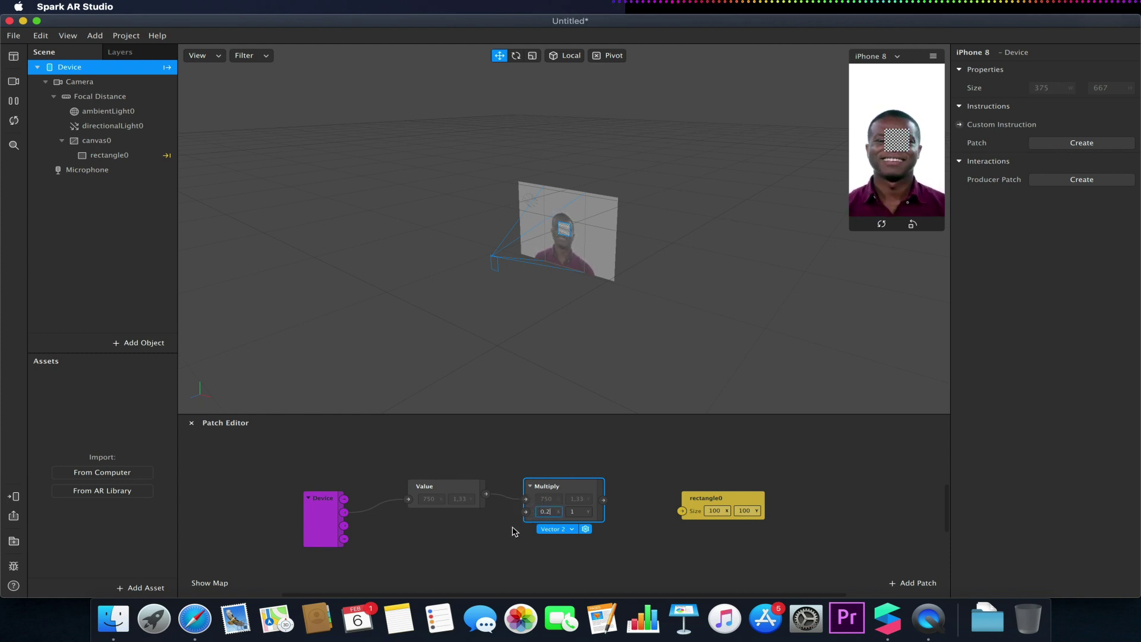
click(576, 511)
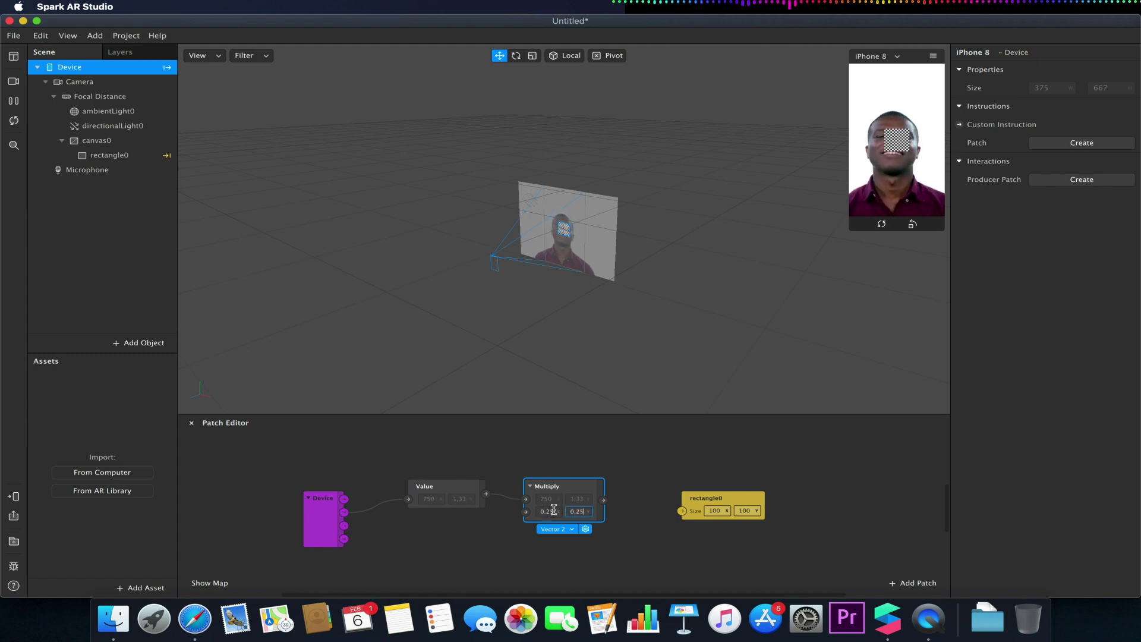
key(Return)
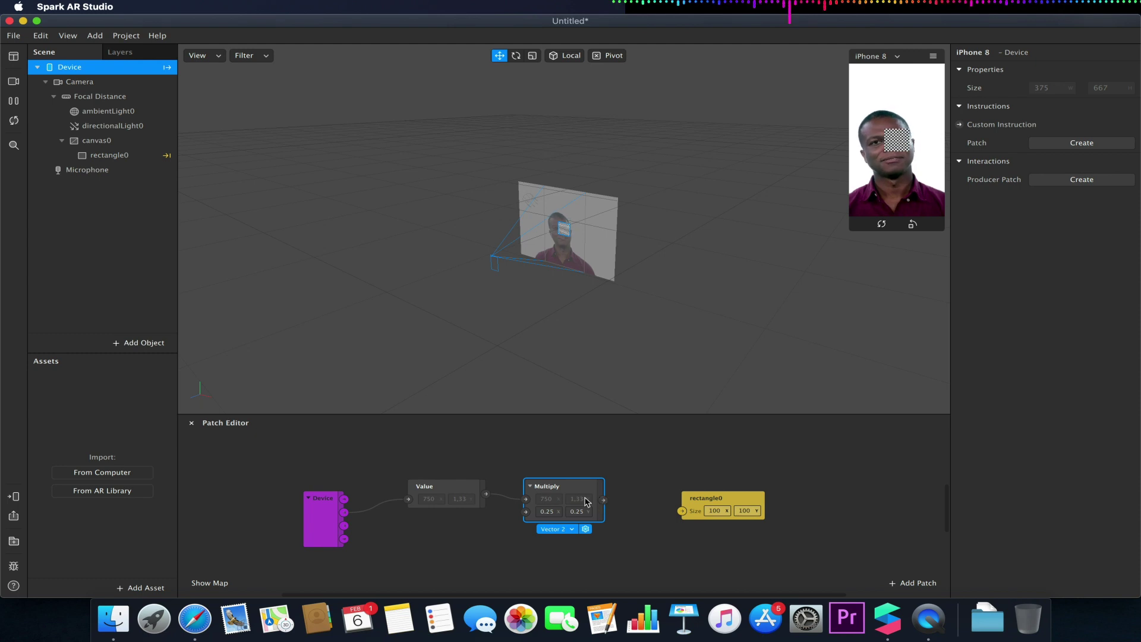
- Wire the Multiply output into rectangle0's Size, pin it to the top, and align it top-left
drag(603, 500, 684, 516)
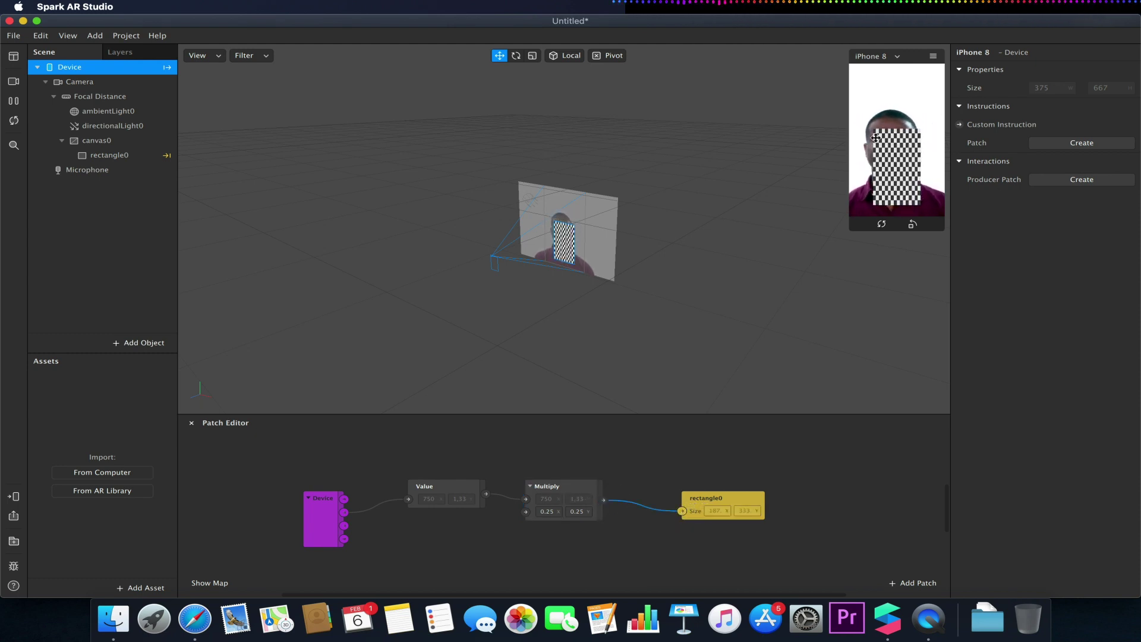
click(852, 231)
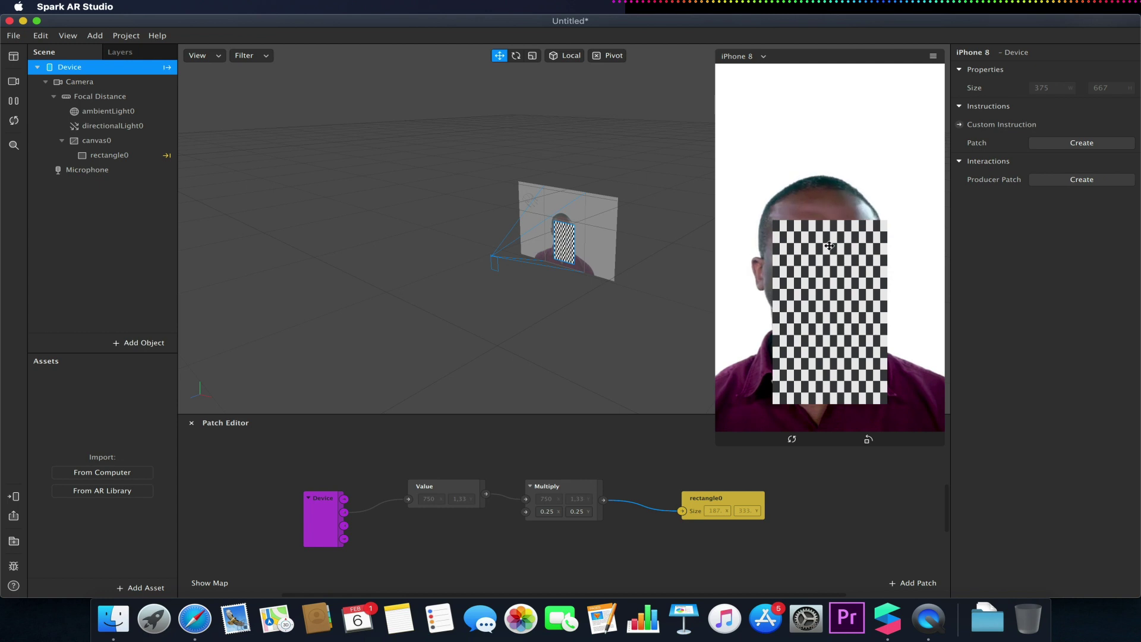
click(112, 157)
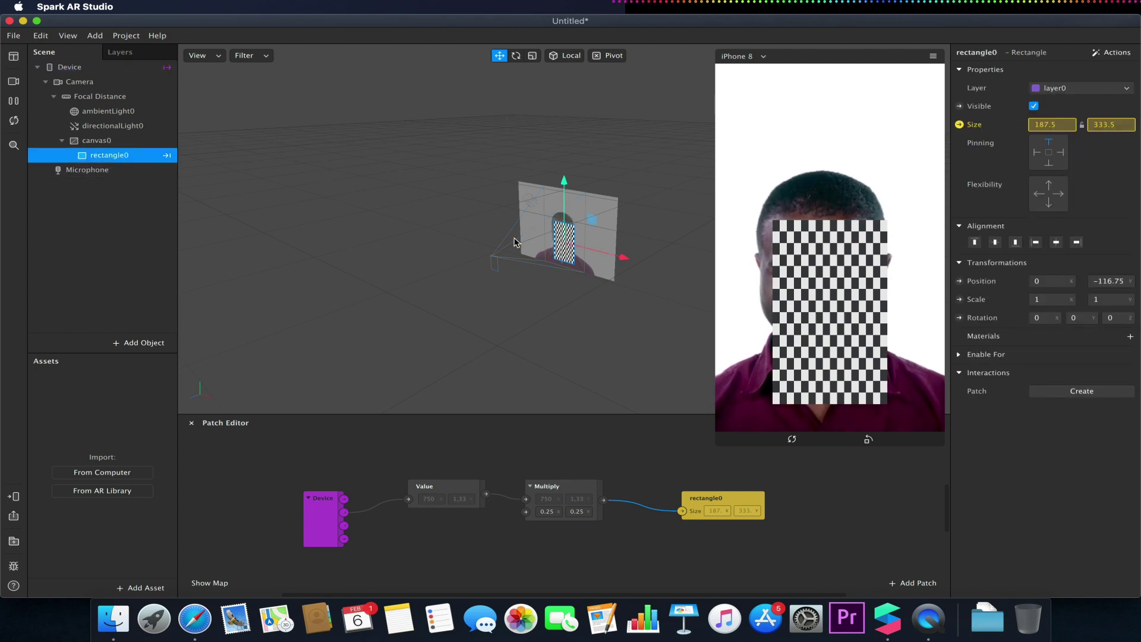
click(1049, 143)
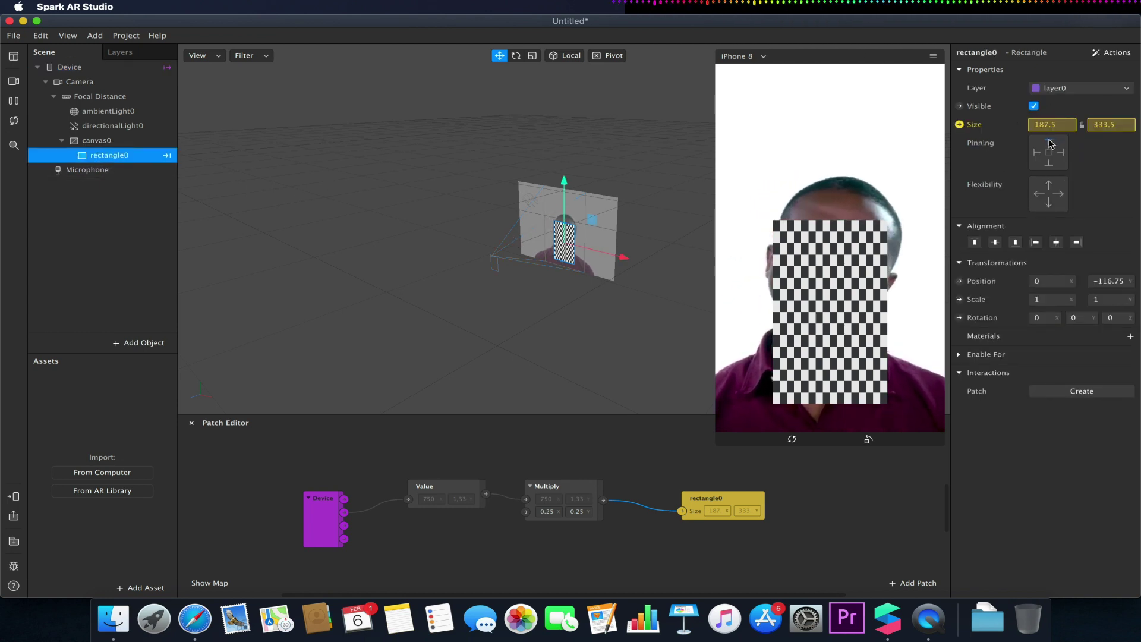
click(975, 243)
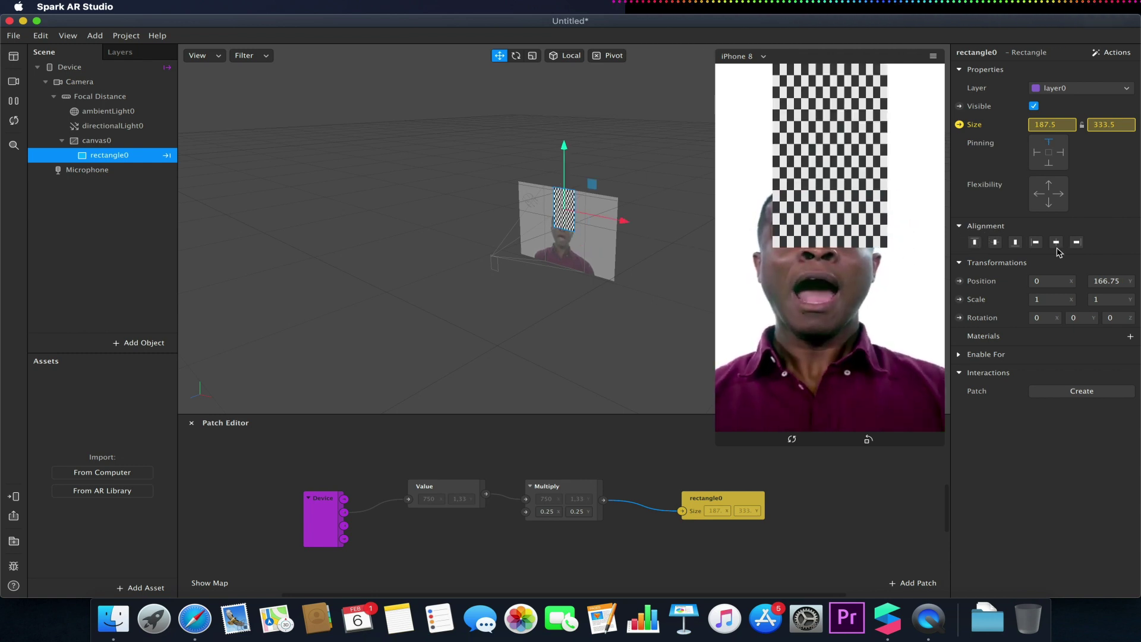
click(1036, 244)
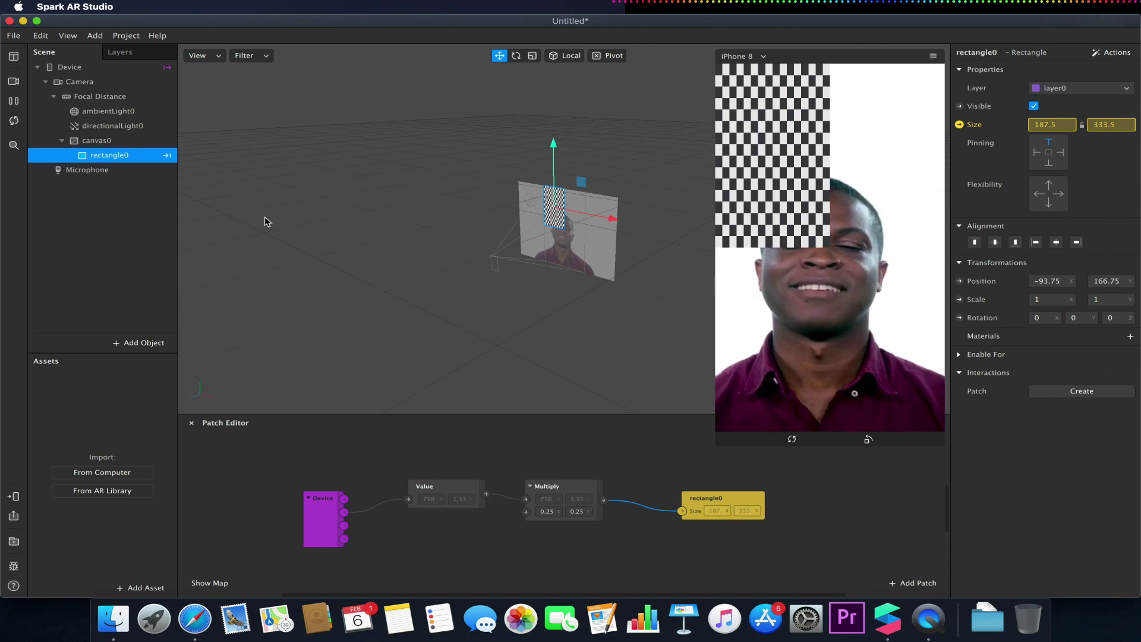
- Rename rectangle0 to TopLeft
right_click(100, 158)
click(144, 184)
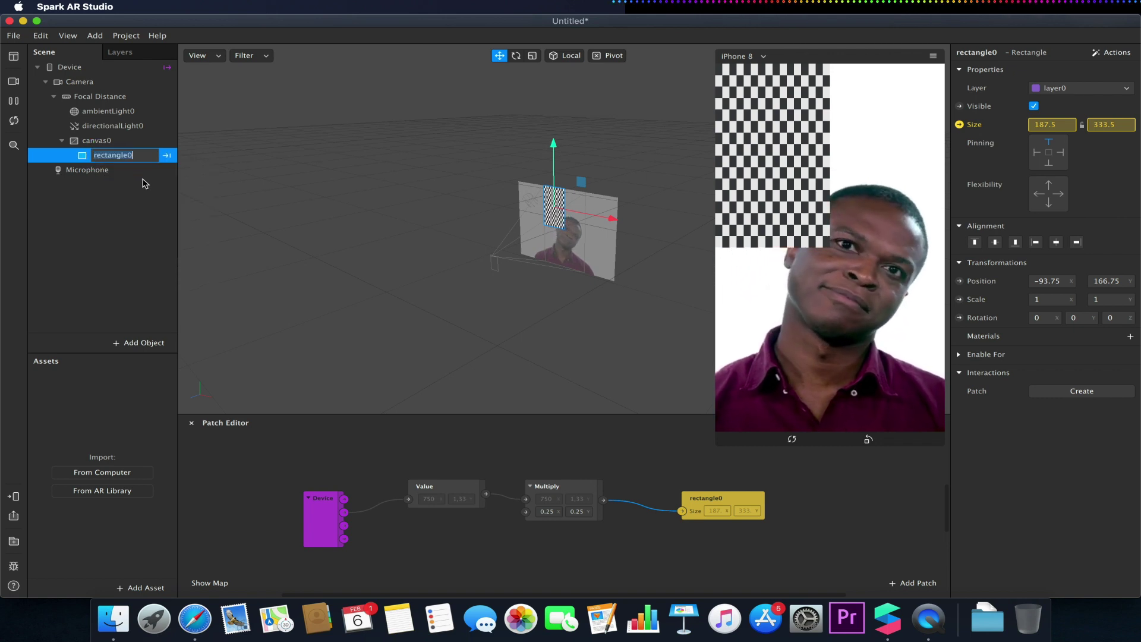
text(L)
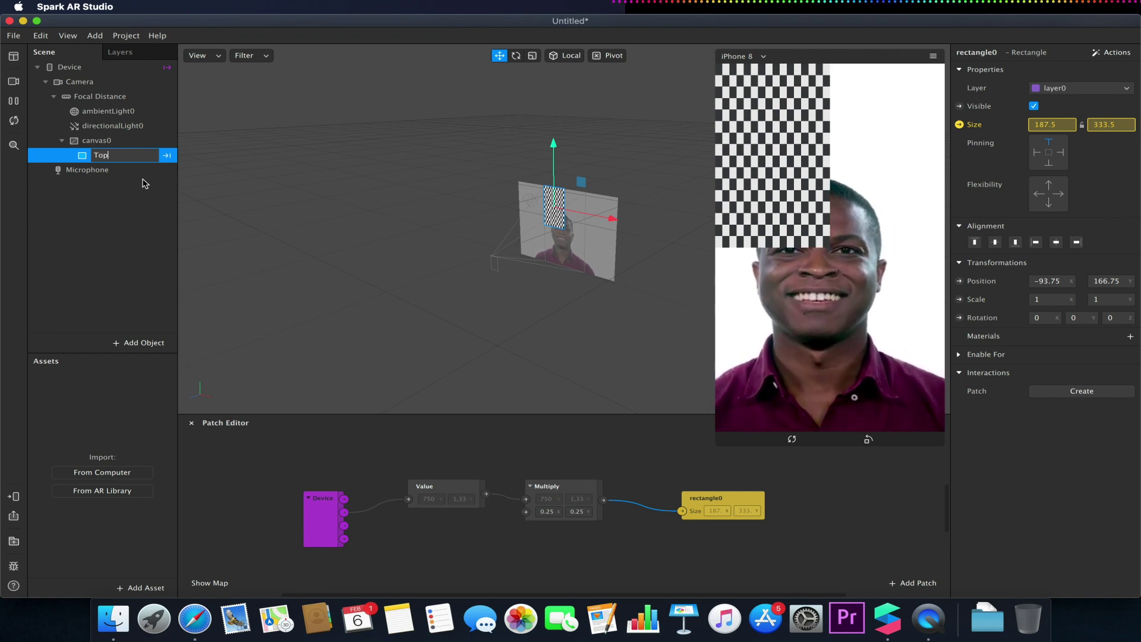
text(opLeft)
key(Return)
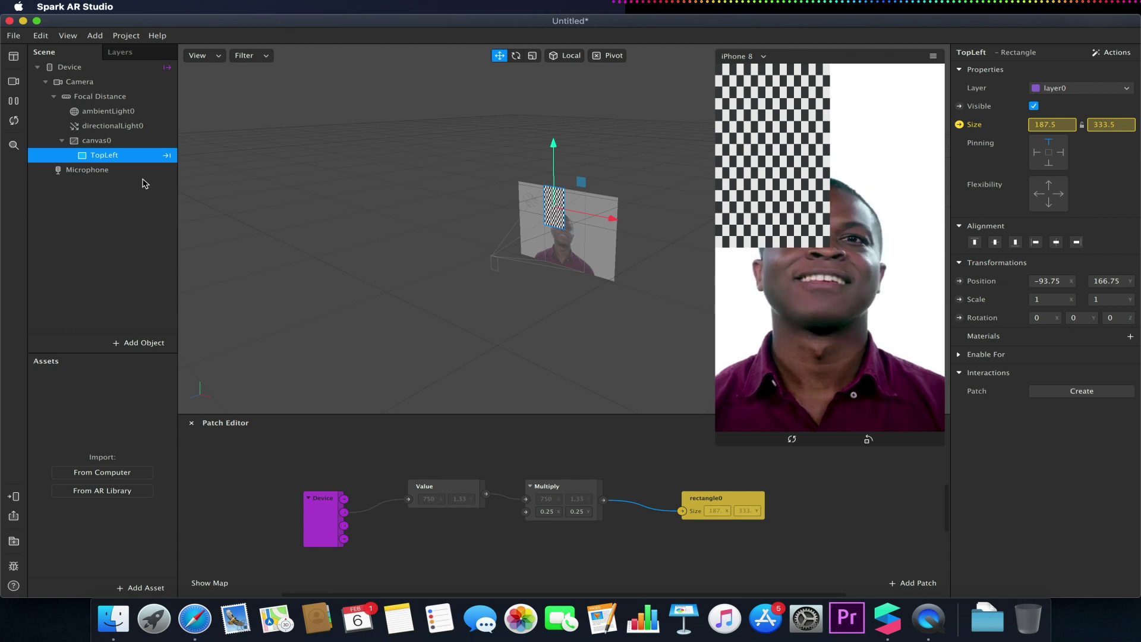
- Duplicate TopLeft and rename the copy TopRight
key(super+d)
click(119, 173)
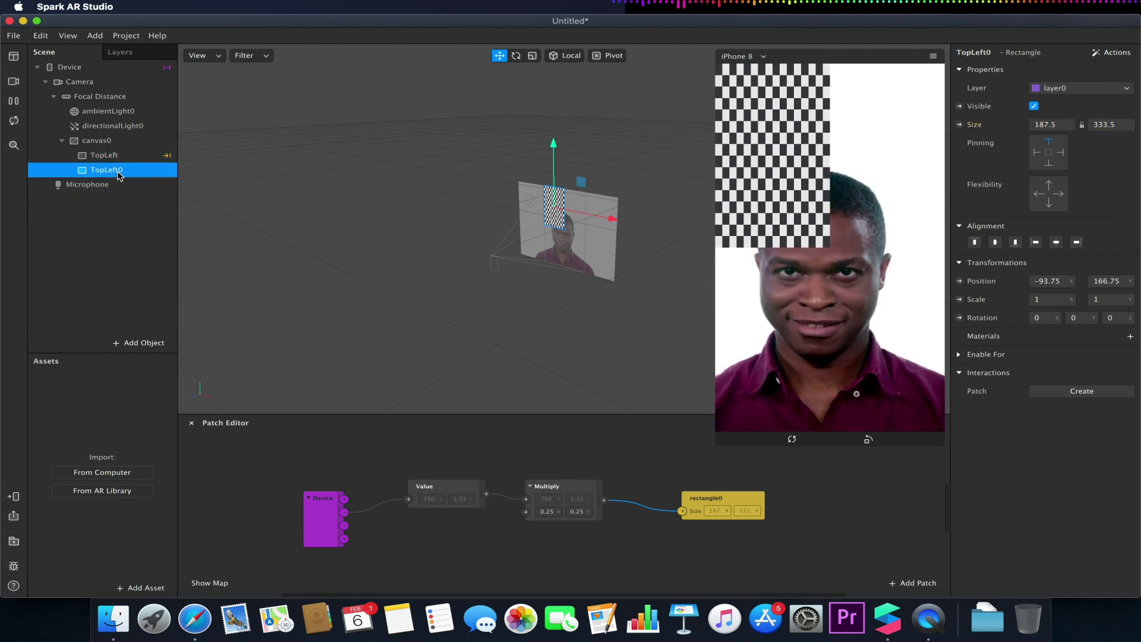
right_click(119, 174)
click(142, 202)
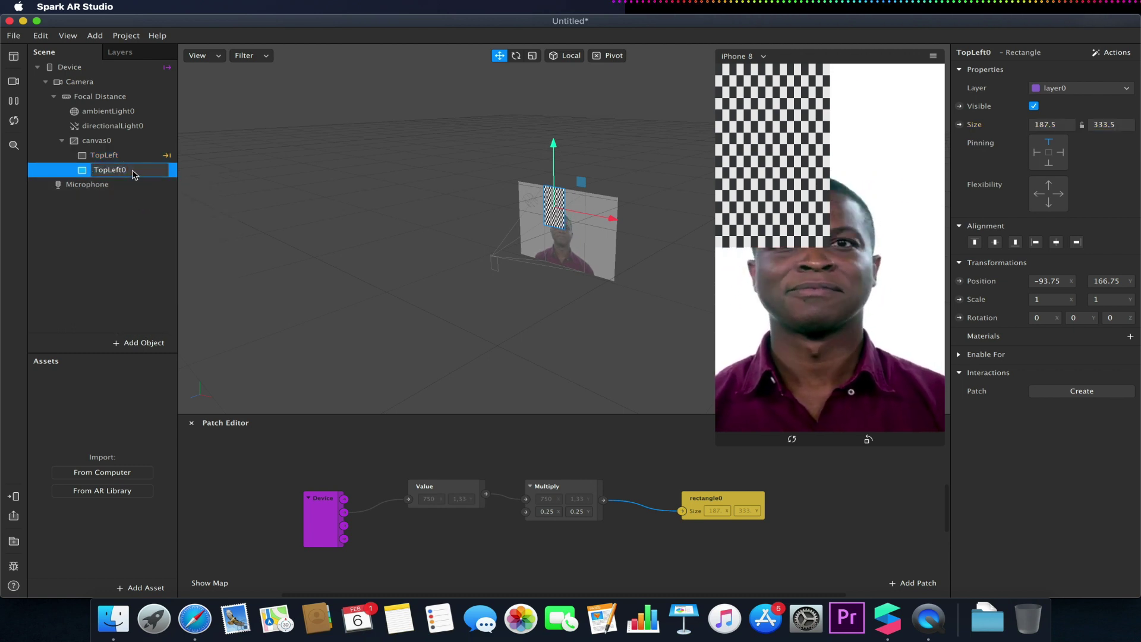
key(BackSpace)
key(BackSpace)
key(BackSpace)
key(BackSpace)
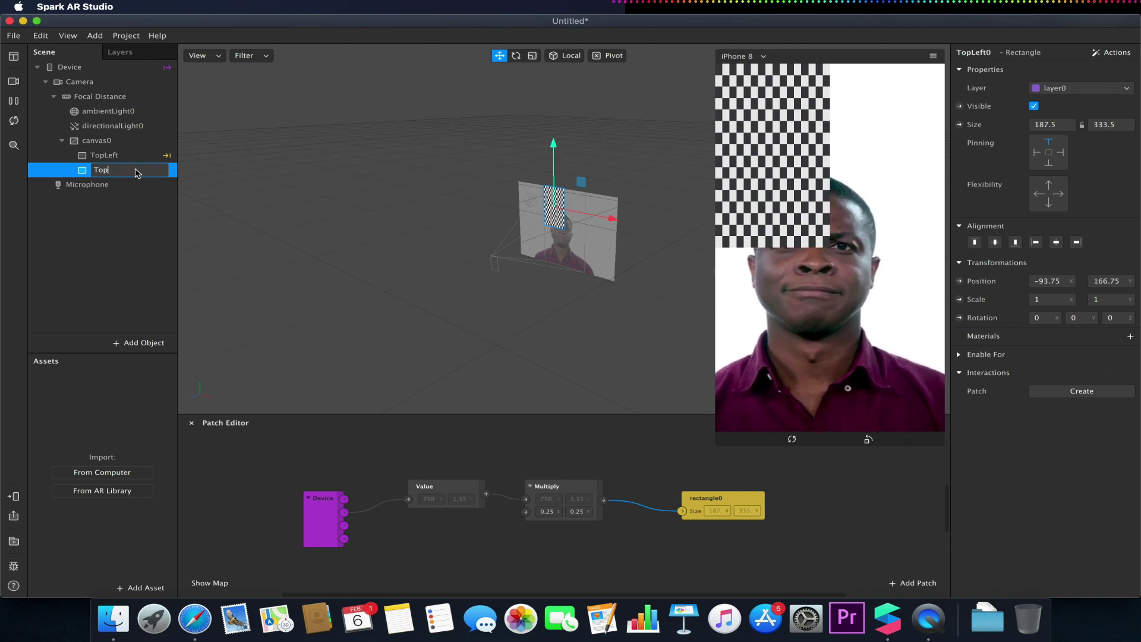
key(Return)
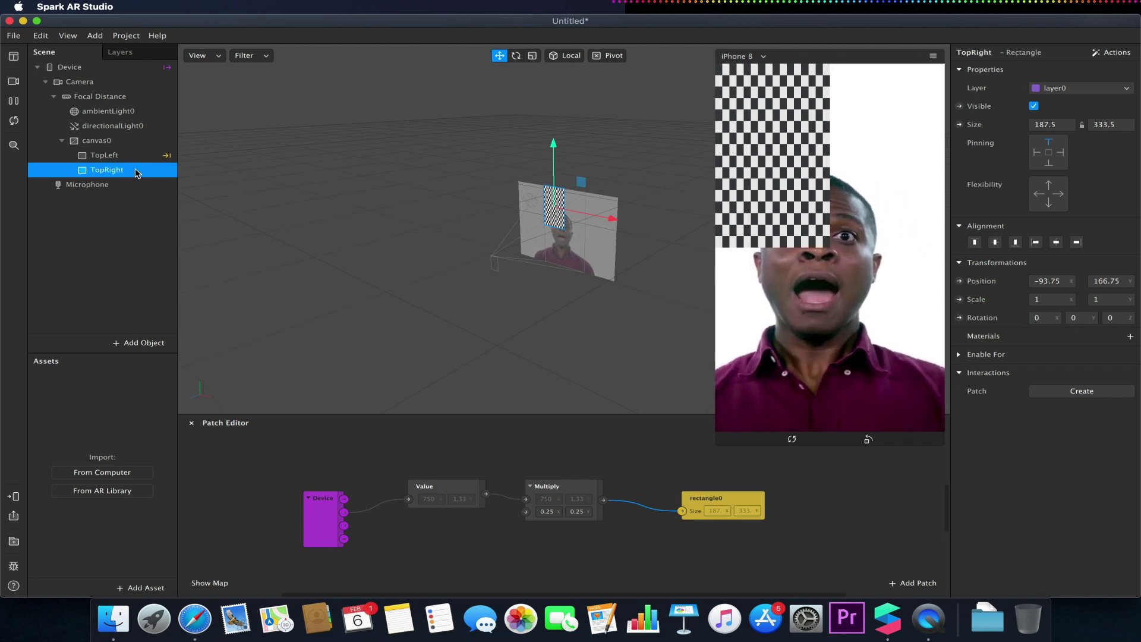
- Duplicate TopRight and rename the copy BottomLeft
key(super+d)
click(110, 186)
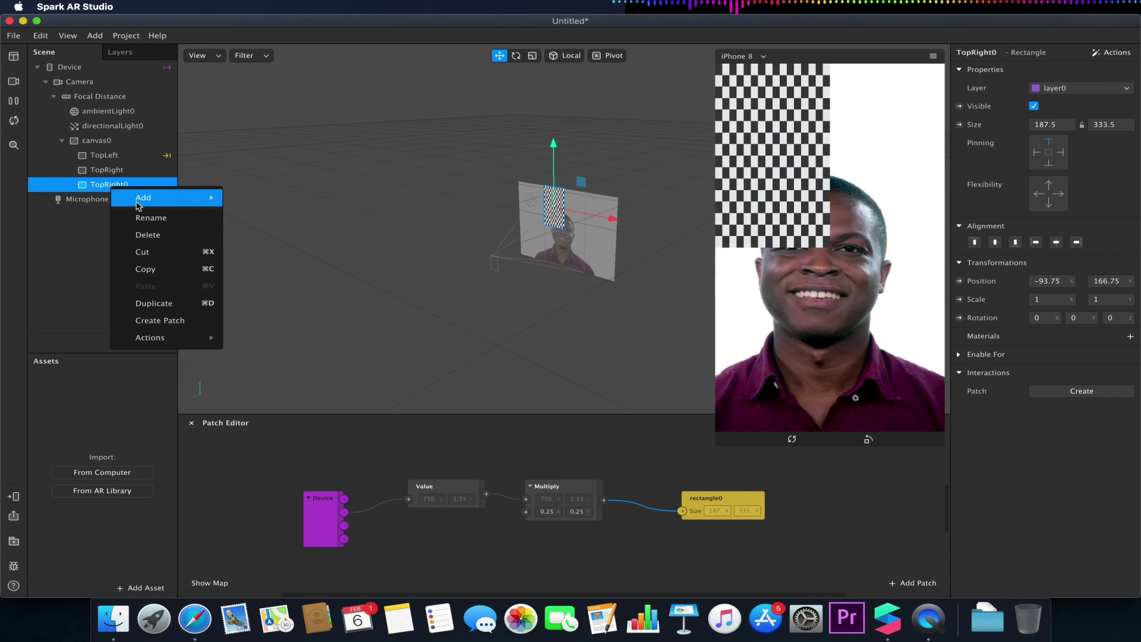
click(151, 218)
text(Bottom)
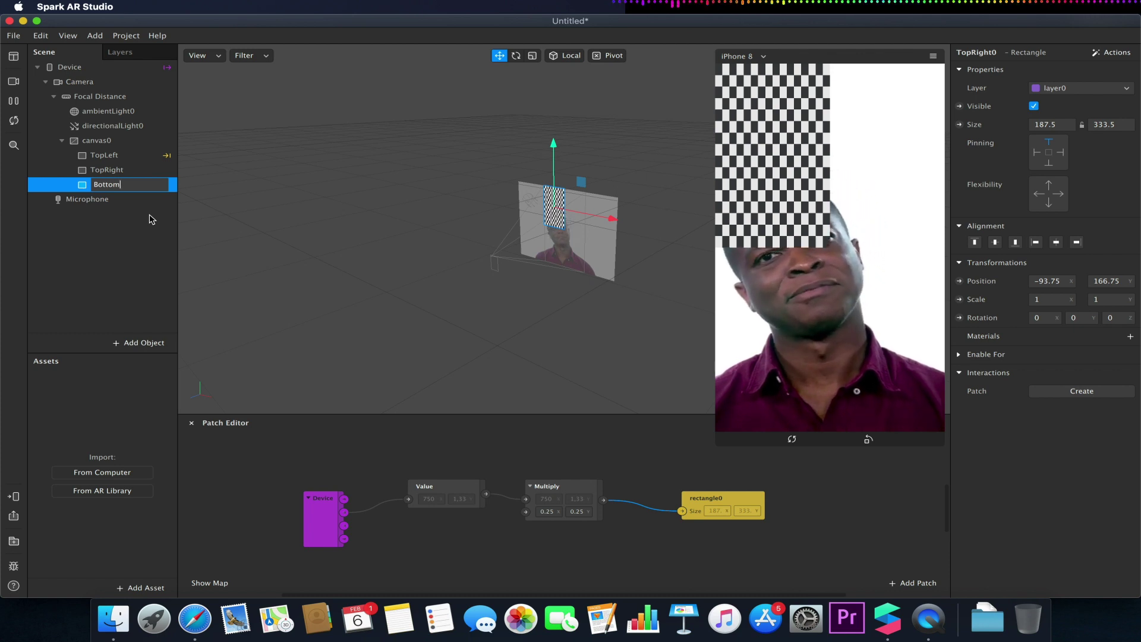
text(Left)
key(Return)
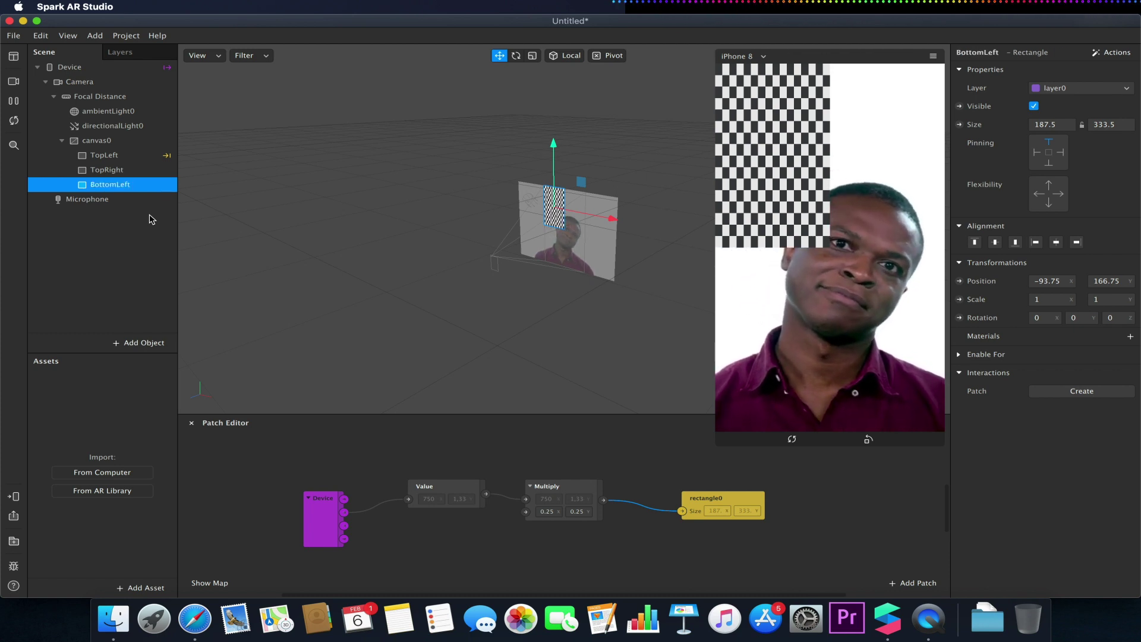
- Duplicate BottomLeft and rename the copy BottomRight
key(super+d)
click(121, 201)
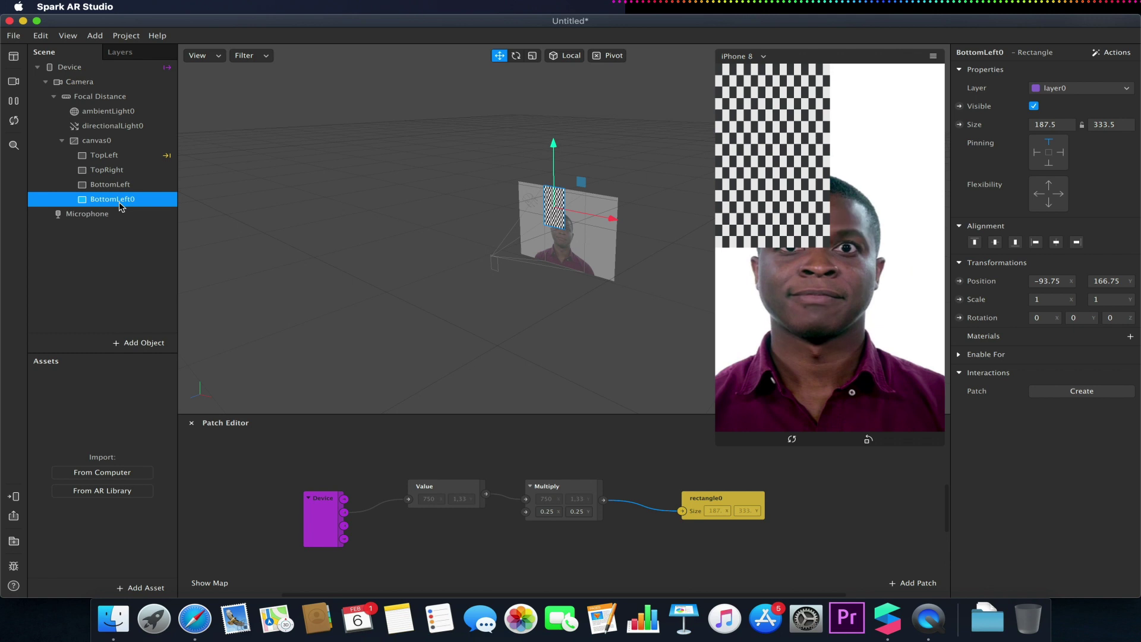
right_click(120, 203)
click(159, 236)
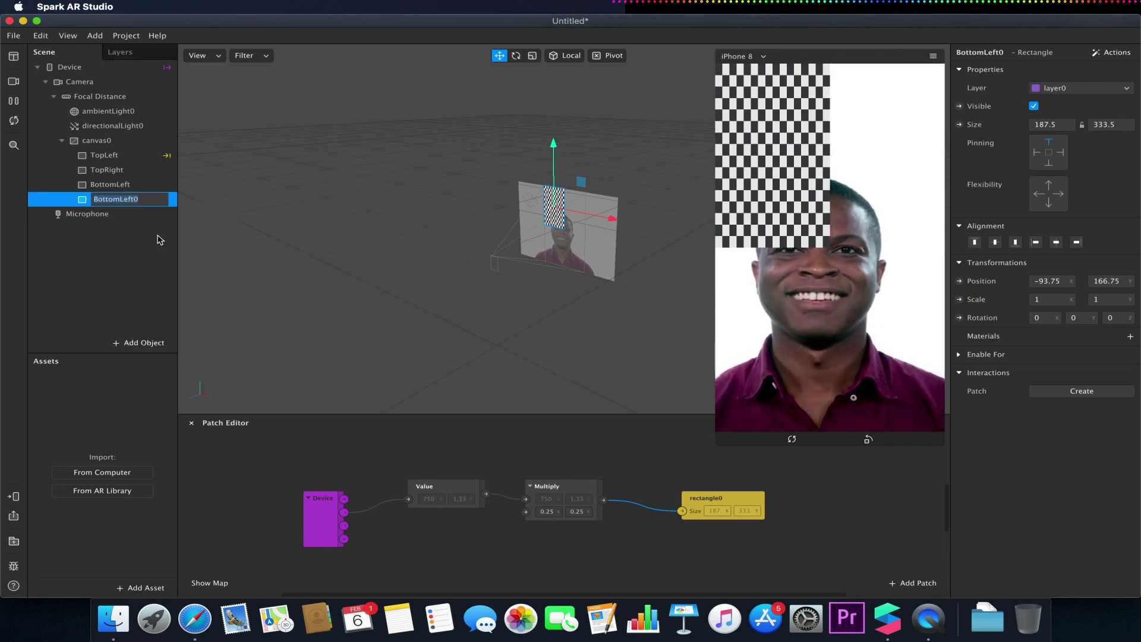
text(Bo)
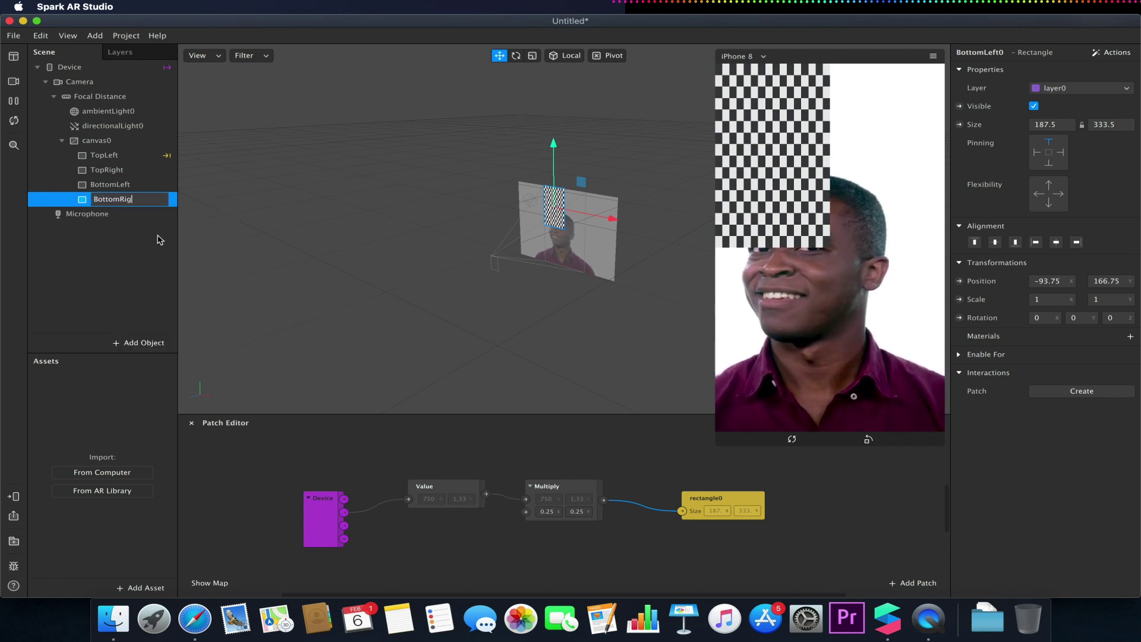
key(Return)
- Create Size patches for TopRight, BottomLeft and BottomRight and spread them out in the graph
click(123, 171)
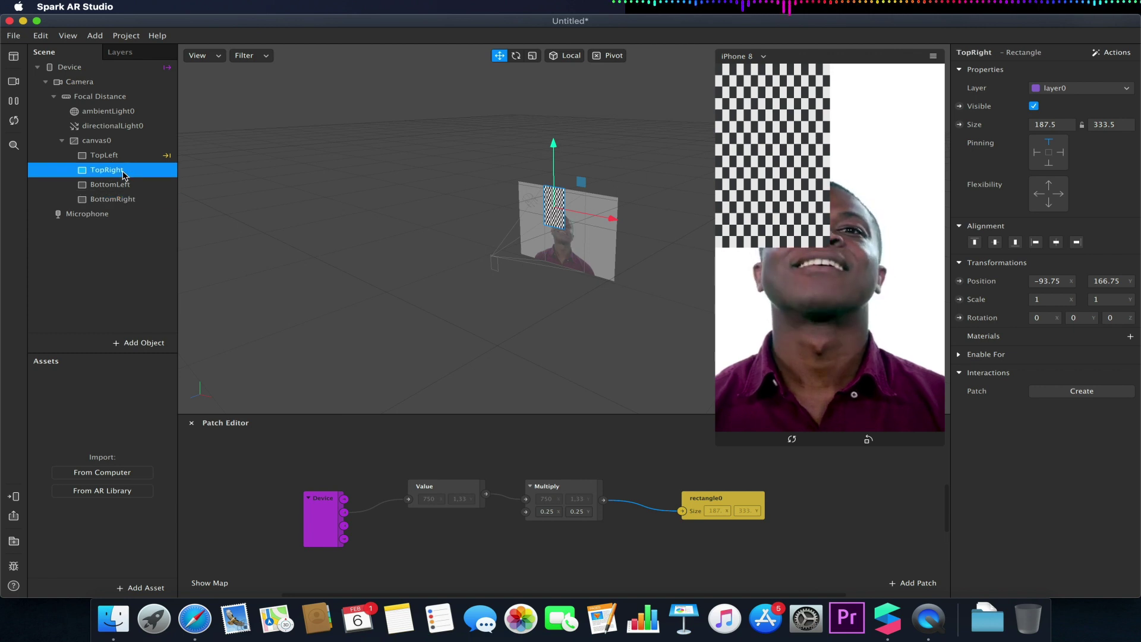
shift+click(110, 199)
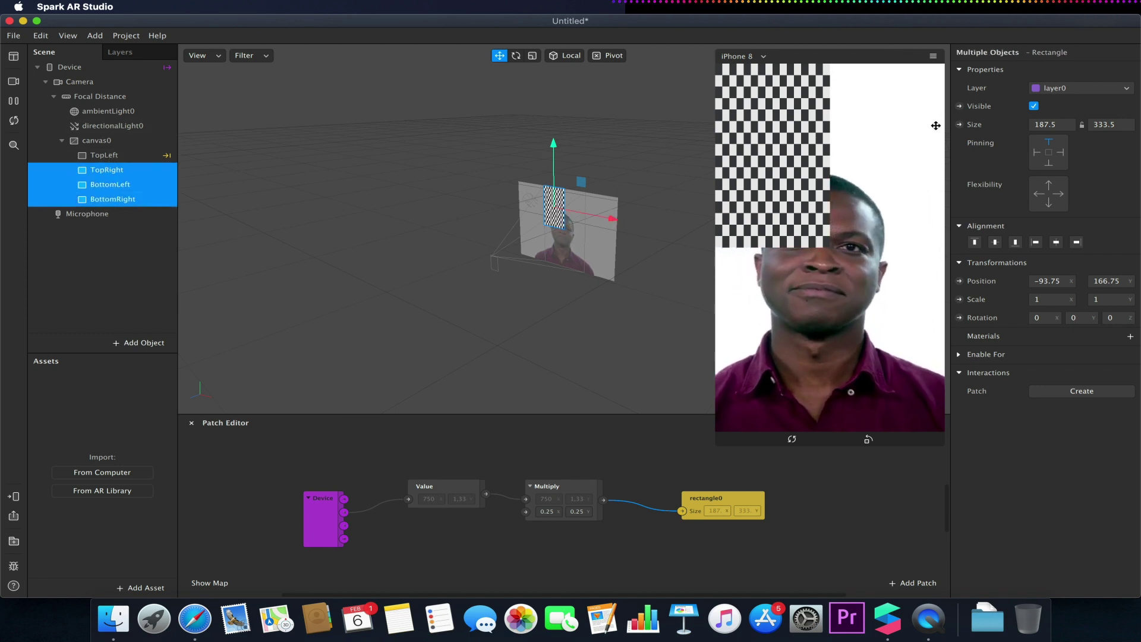
click(959, 125)
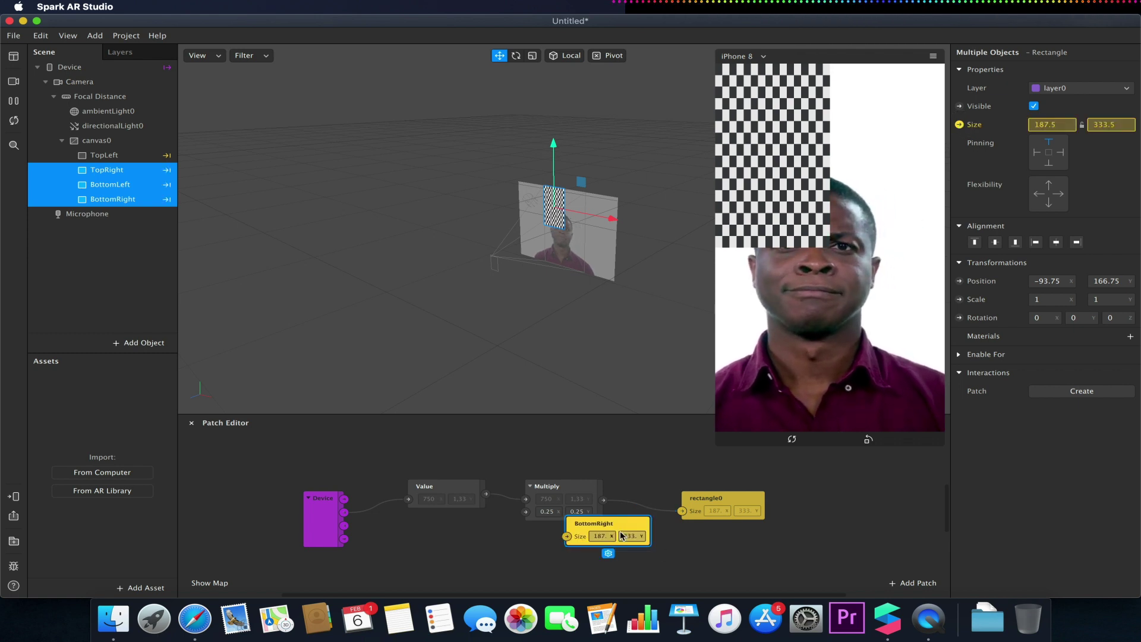
drag(624, 531, 821, 586)
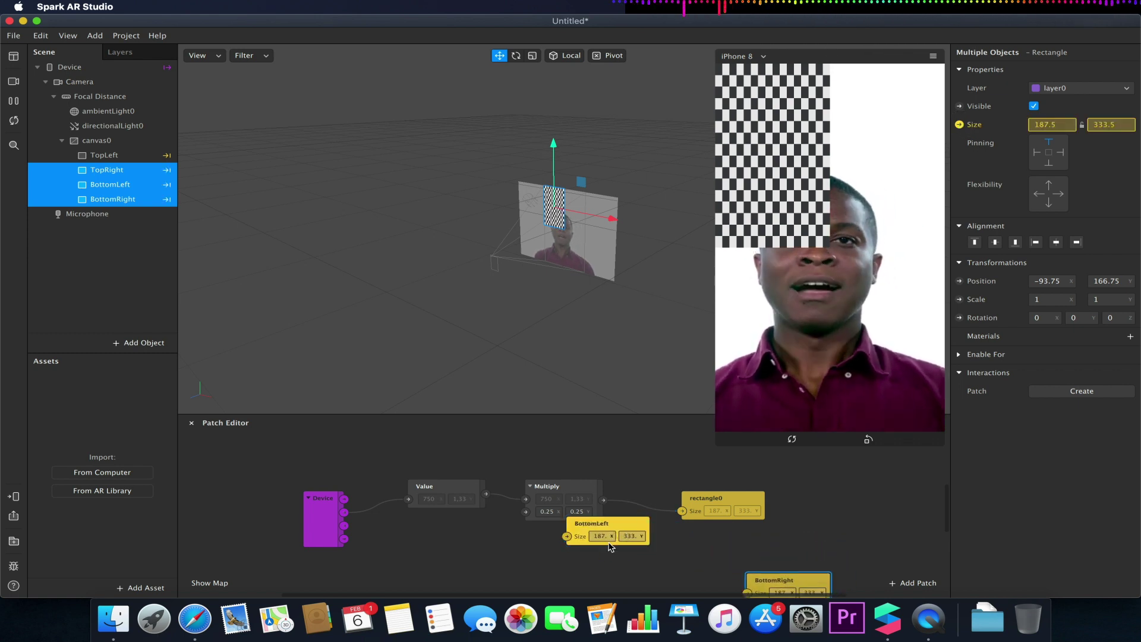
drag(591, 528, 825, 537)
drag(592, 521, 721, 541)
- Connect the Multiply output to the TopRight, BottomLeft and BottomRight Size patches
drag(603, 500, 695, 558)
drag(604, 501, 799, 547)
drag(604, 500, 747, 594)
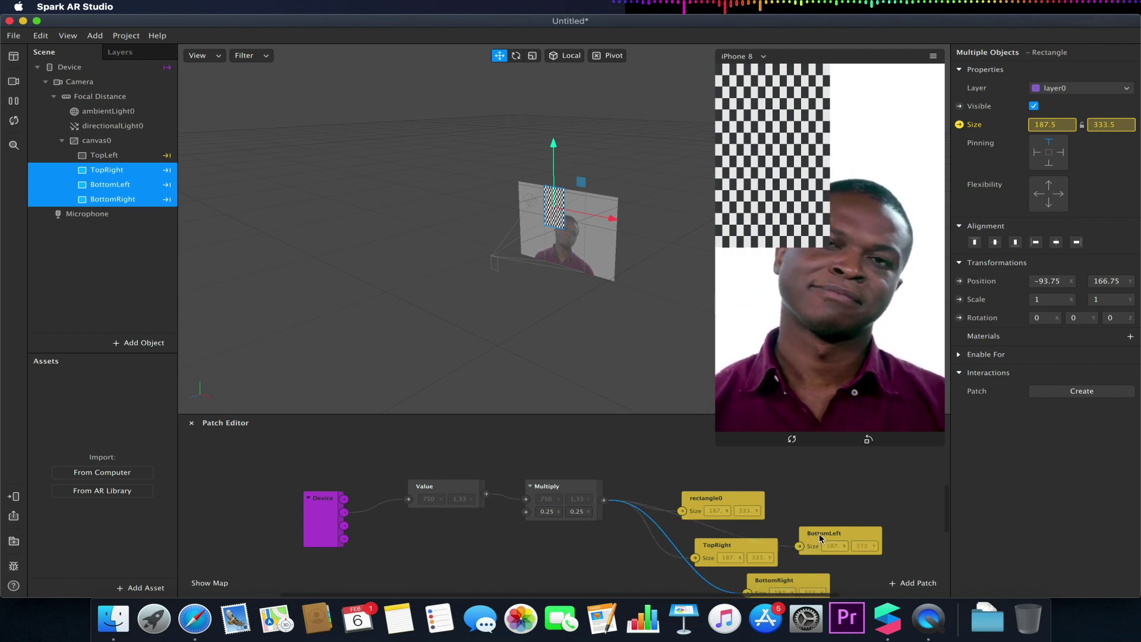
drag(819, 534, 717, 455)
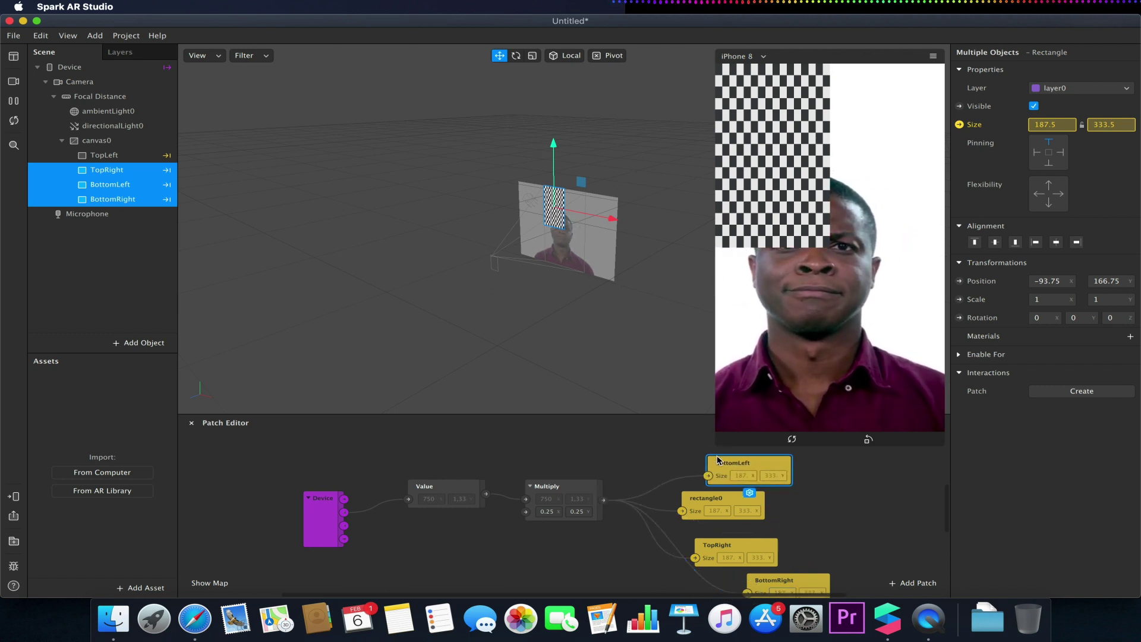
- Align TopRight to the right, BottomLeft to the bottom, and BottomRight to the bottom-right corner
click(100, 172)
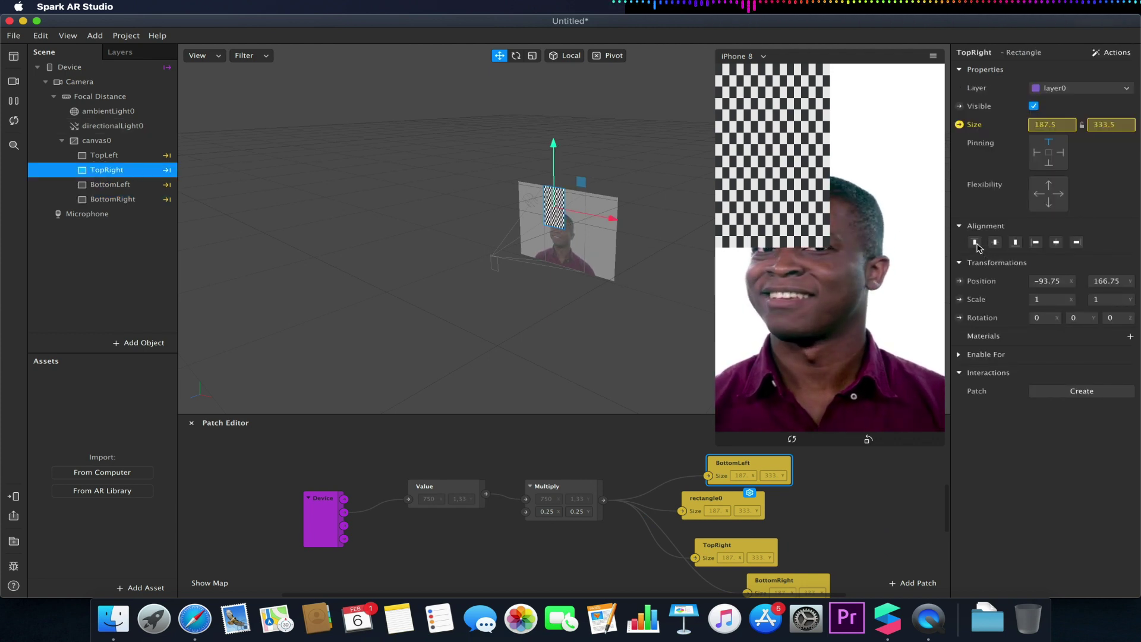
click(1076, 242)
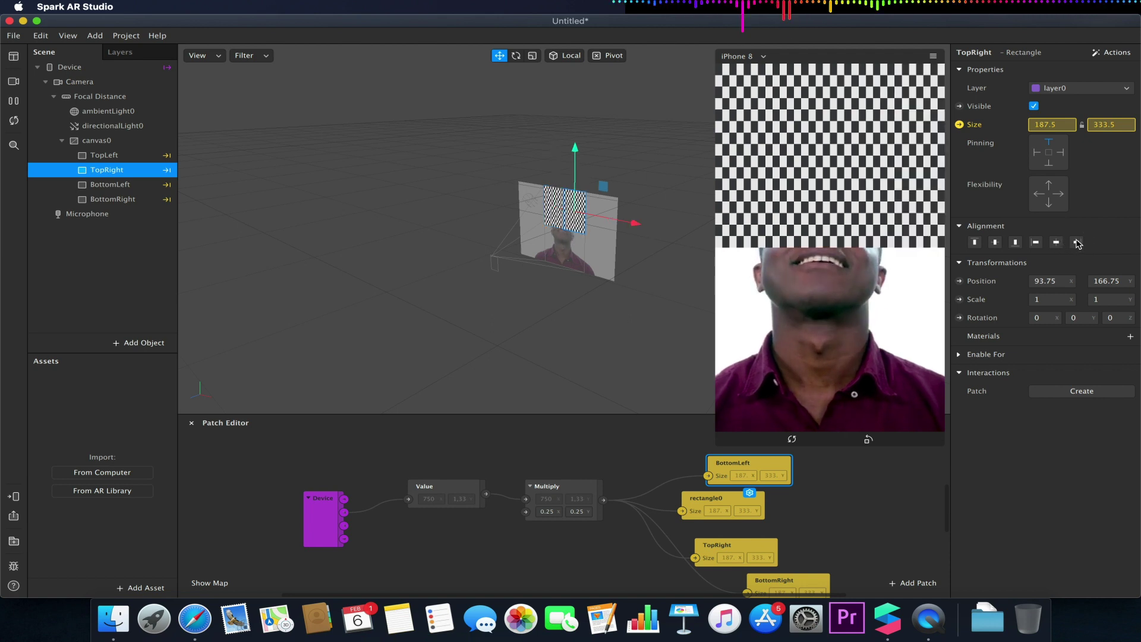
click(133, 184)
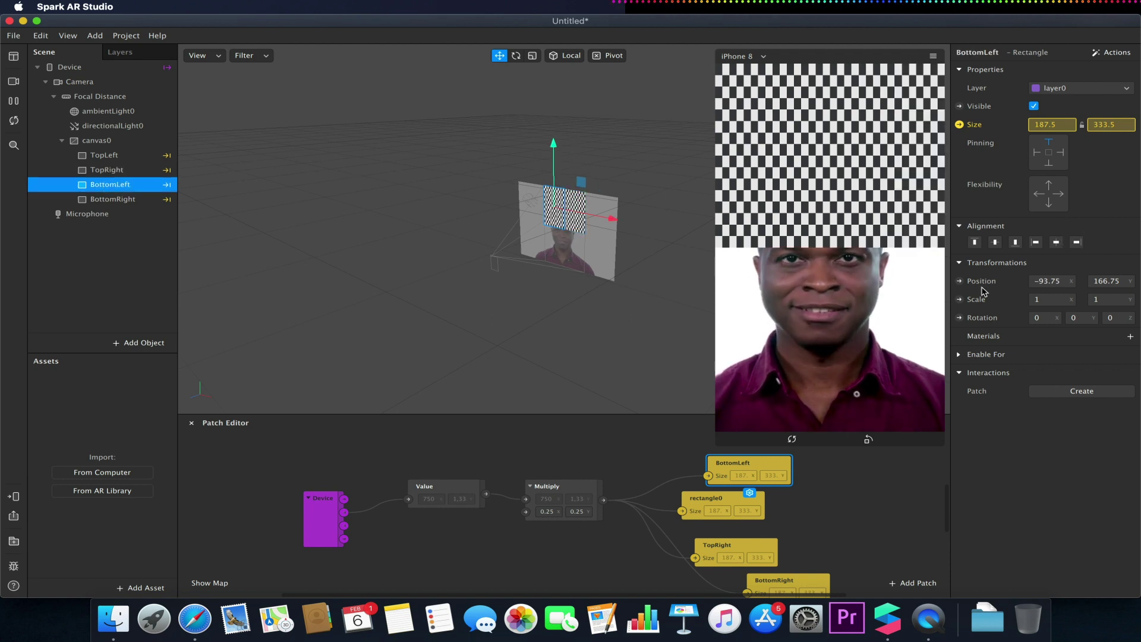
click(1036, 243)
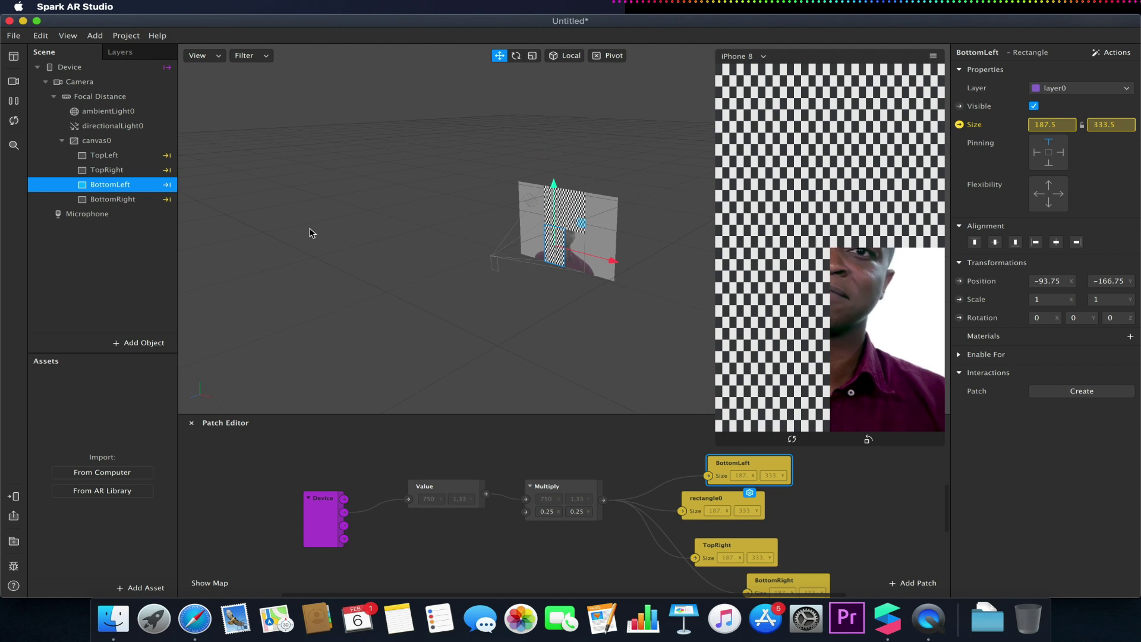
click(128, 199)
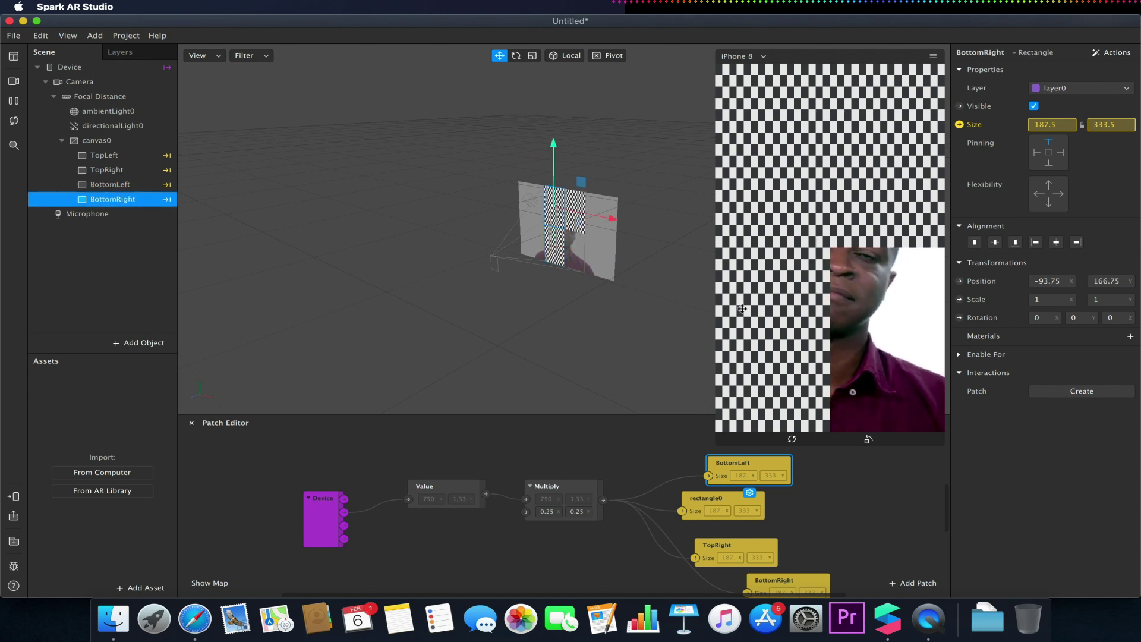
click(1015, 242)
click(1076, 243)
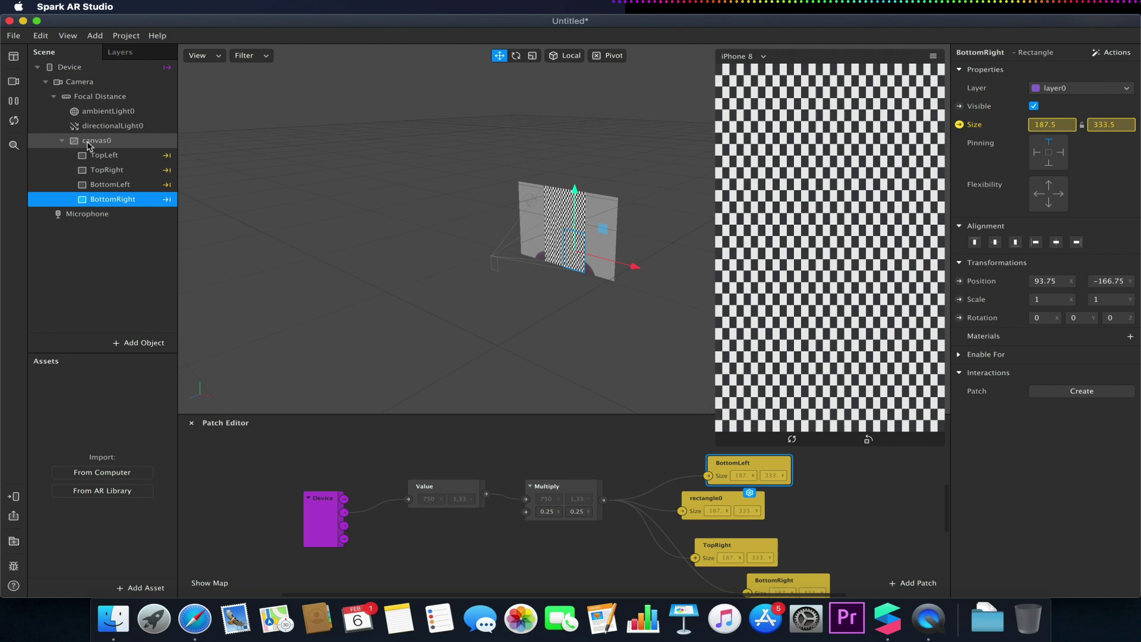
- Add a new material0 to TopLeft and set its Shader Type to Flat
click(118, 157)
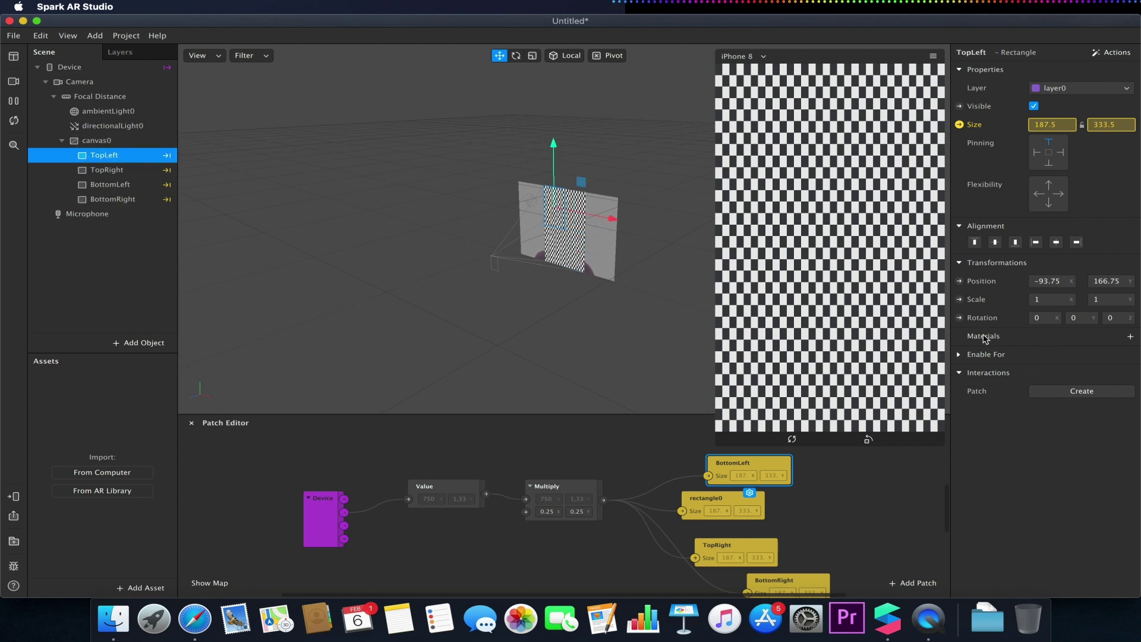
click(1131, 337)
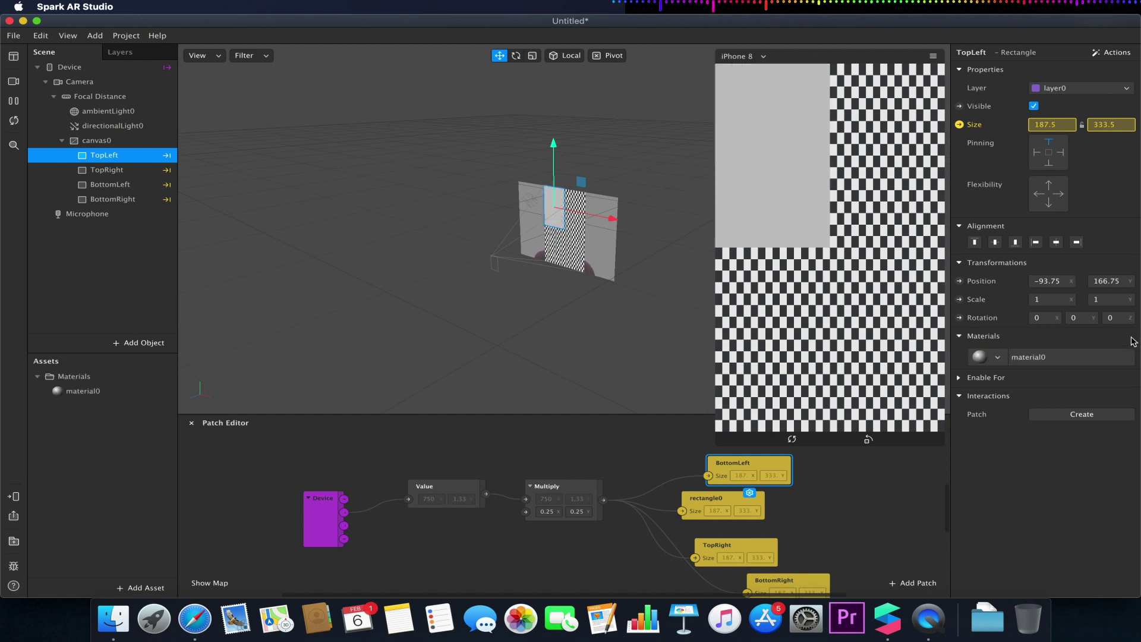
click(115, 395)
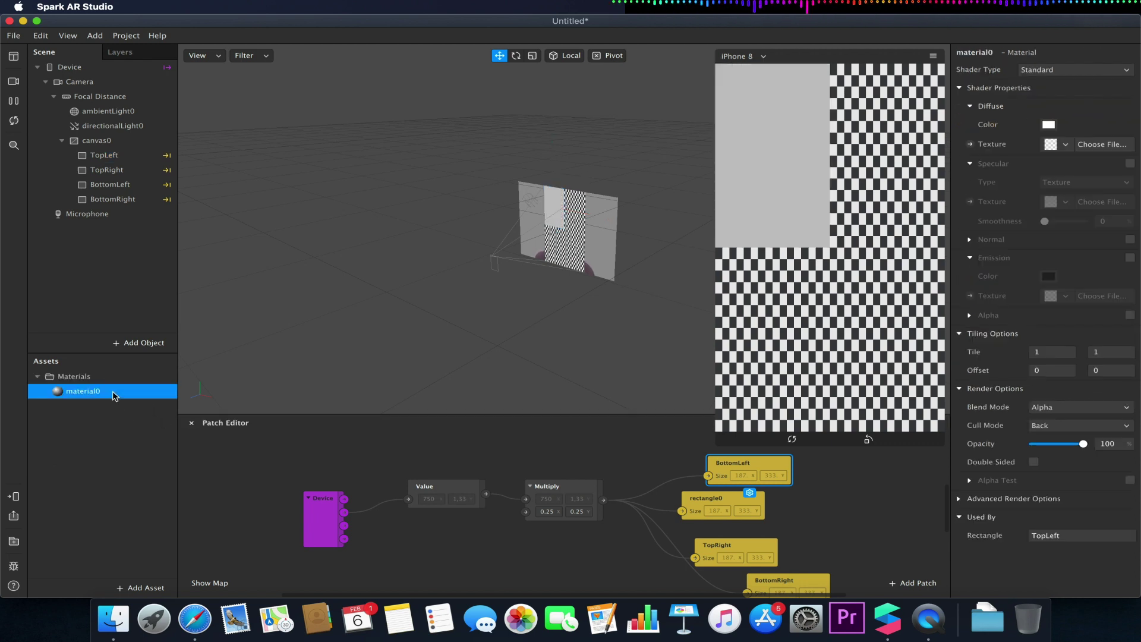
click(1039, 72)
click(1050, 83)
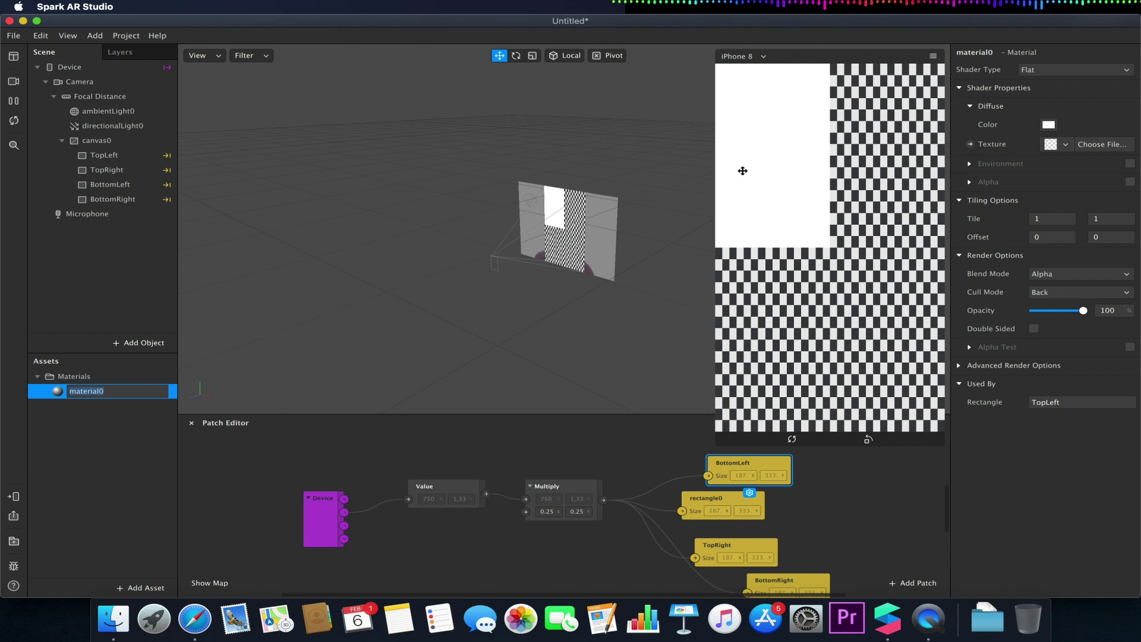
- Extract cameraTexture0 from the Camera and set it as material0's texture
click(95, 84)
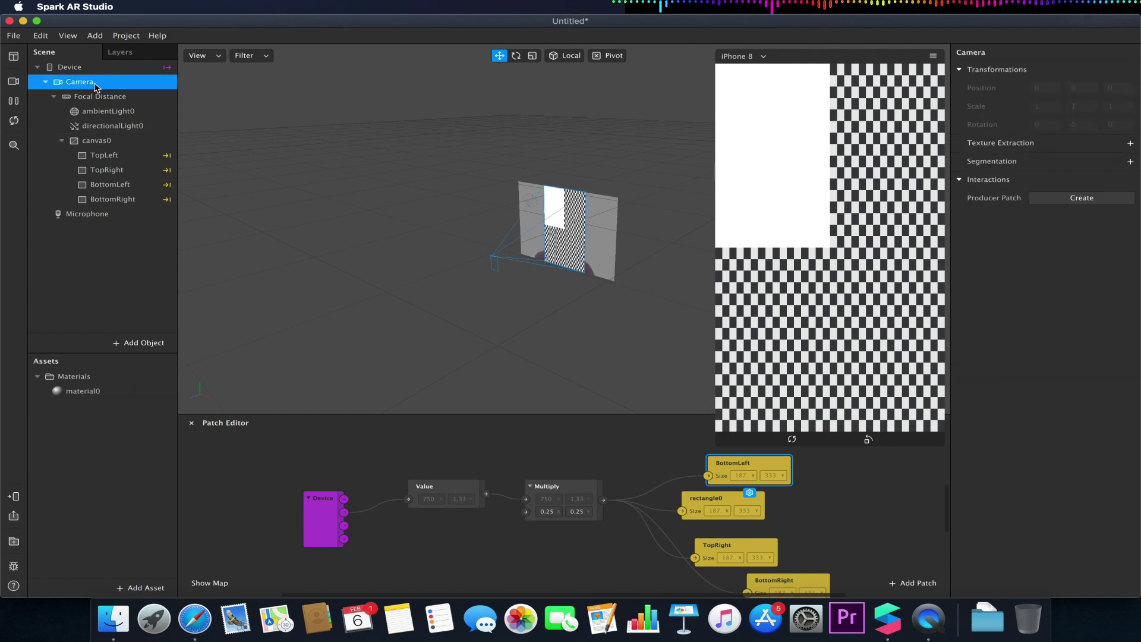
click(1132, 144)
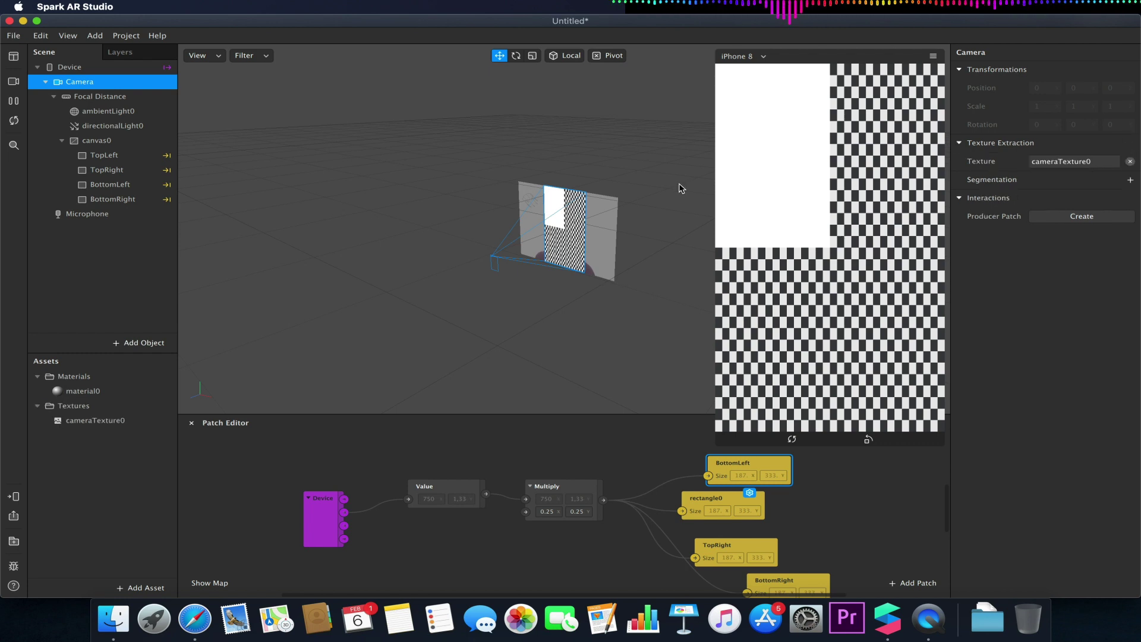
double_click(83, 391)
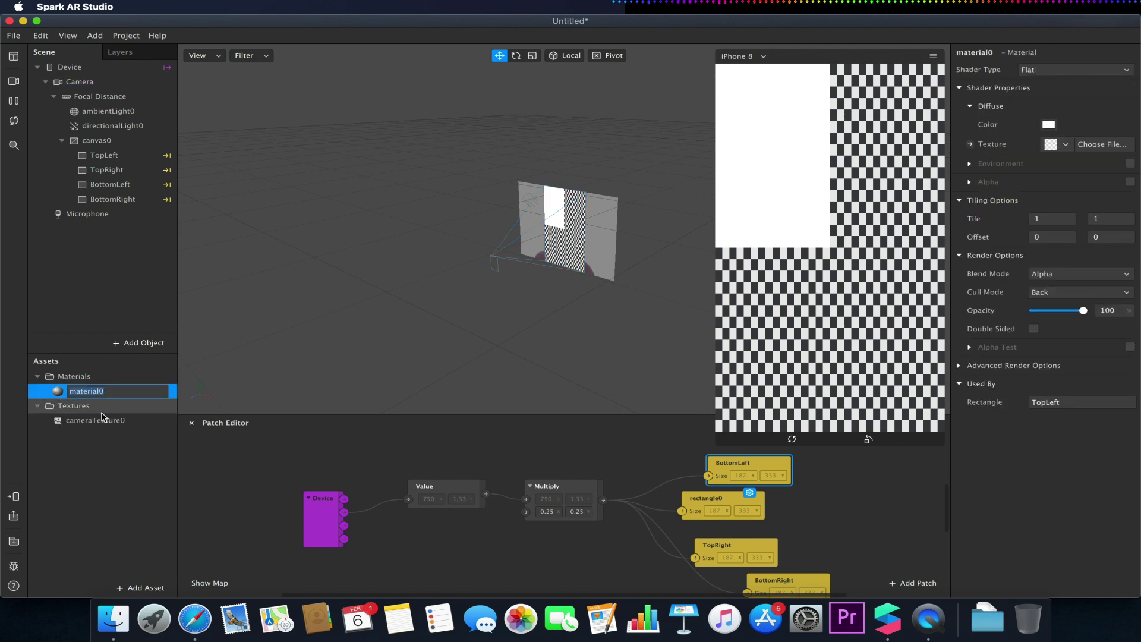
click(1058, 145)
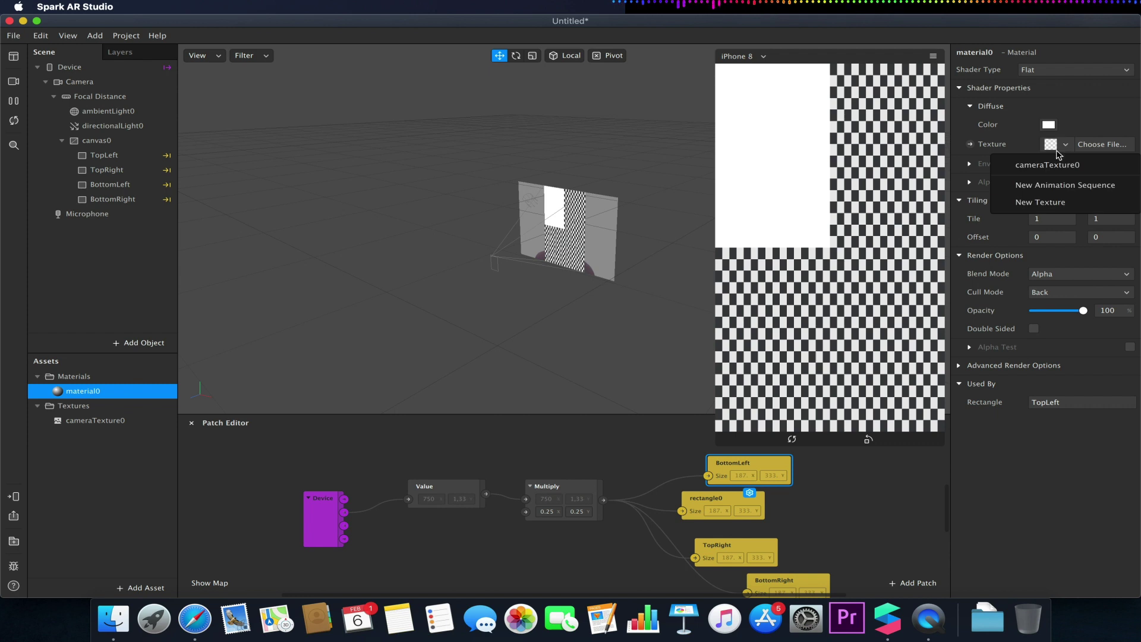
click(1046, 164)
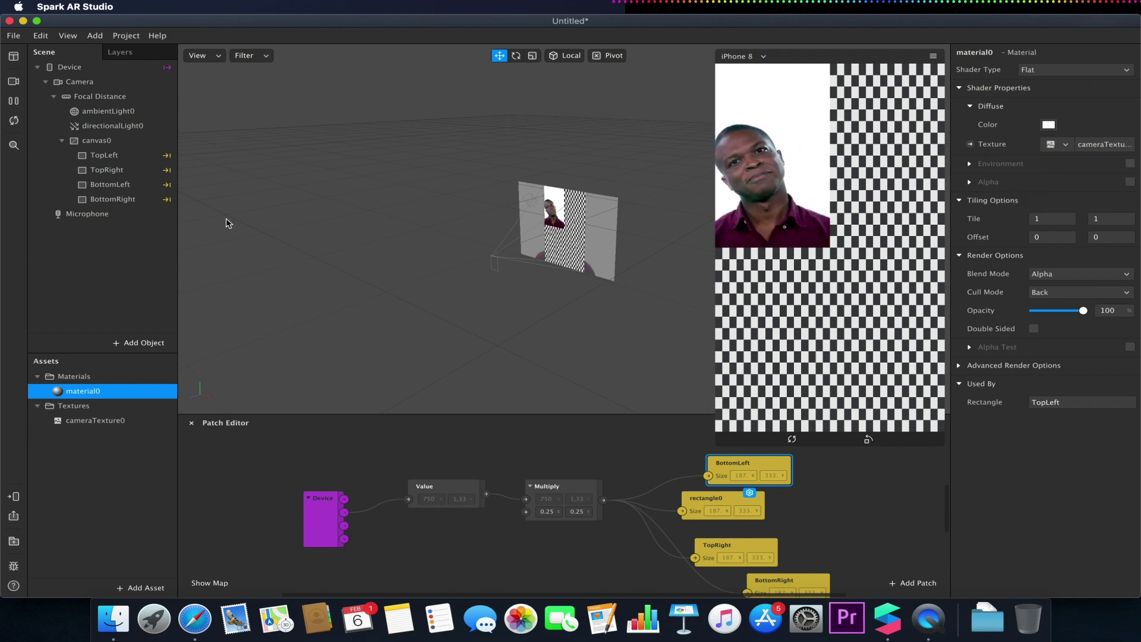
- Give TopRight, BottomLeft and BottomRight material0, then preview through the FaceTime HD Camera
click(124, 171)
shift+click(119, 199)
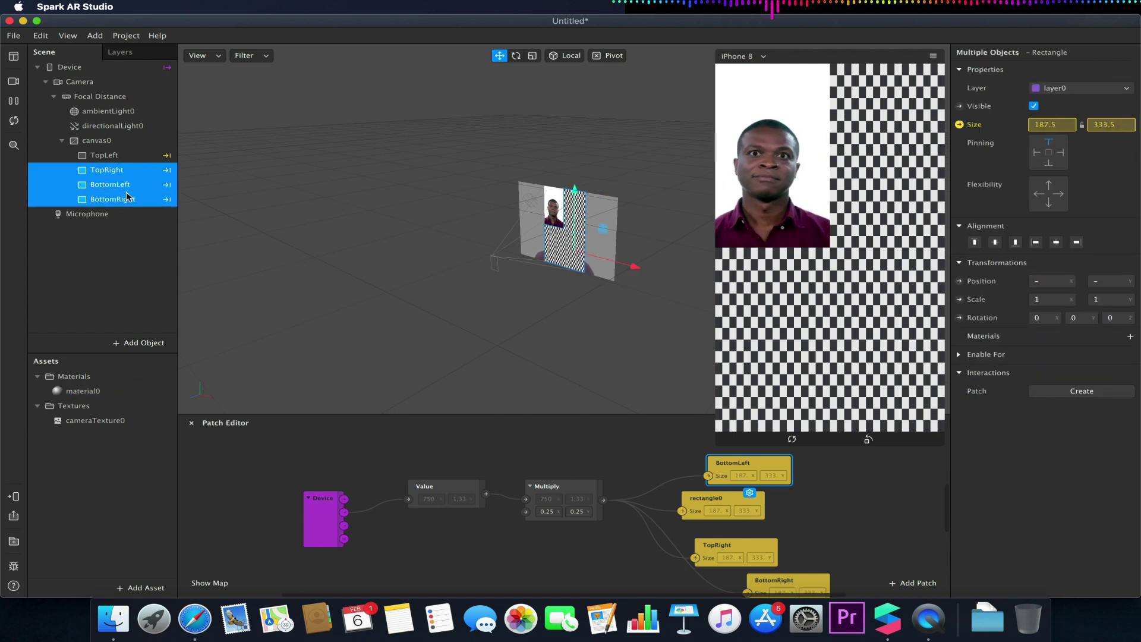
click(1129, 337)
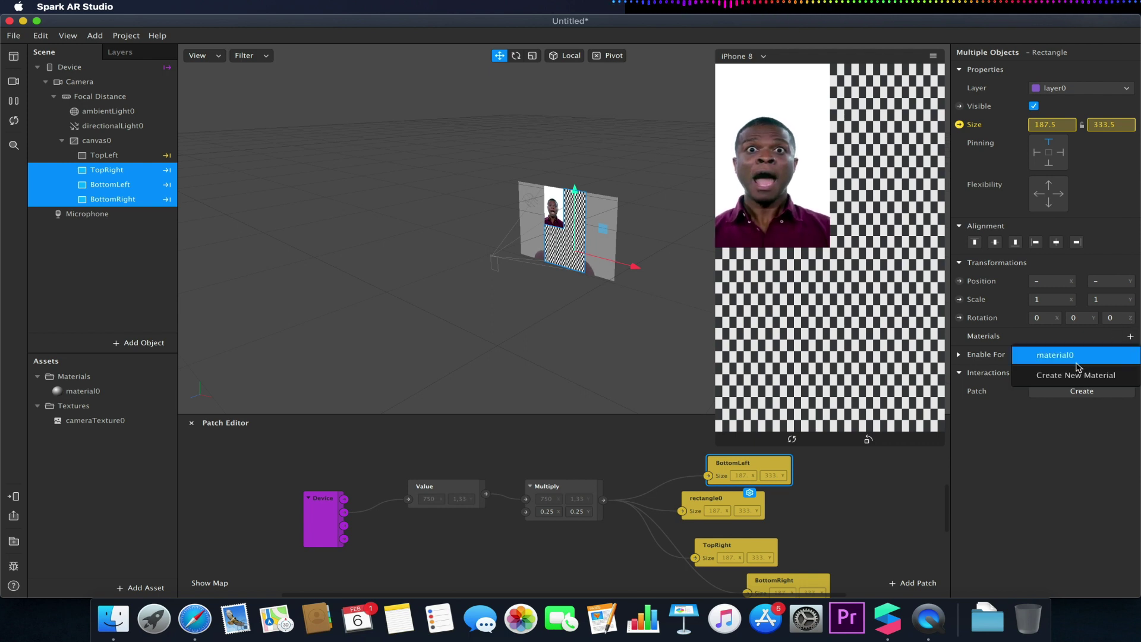
click(1075, 365)
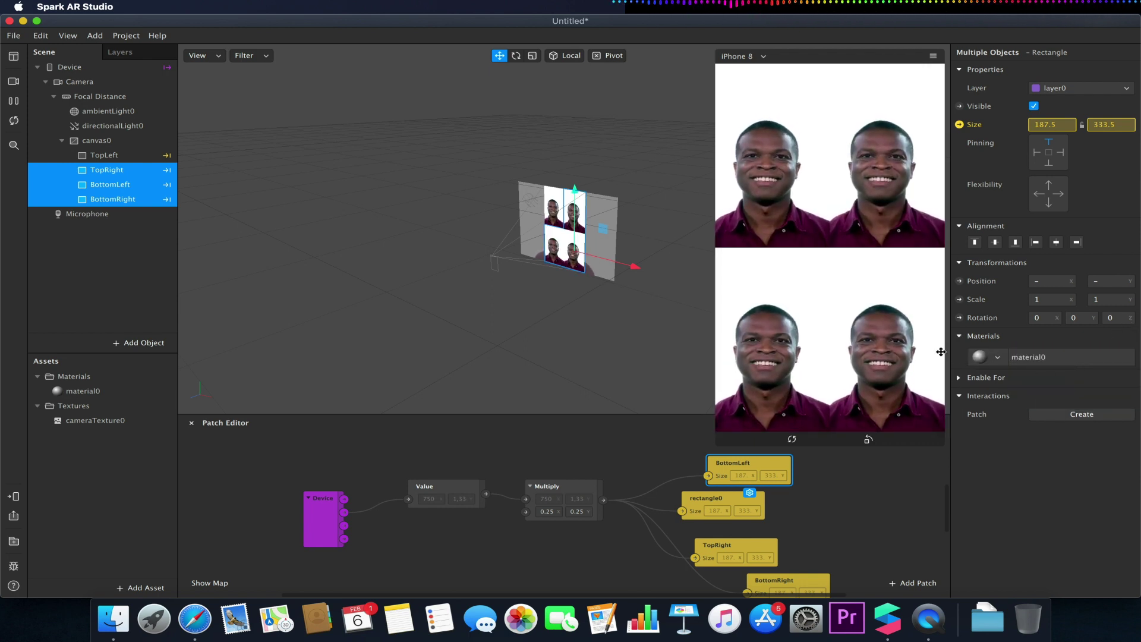
click(13, 81)
click(98, 102)
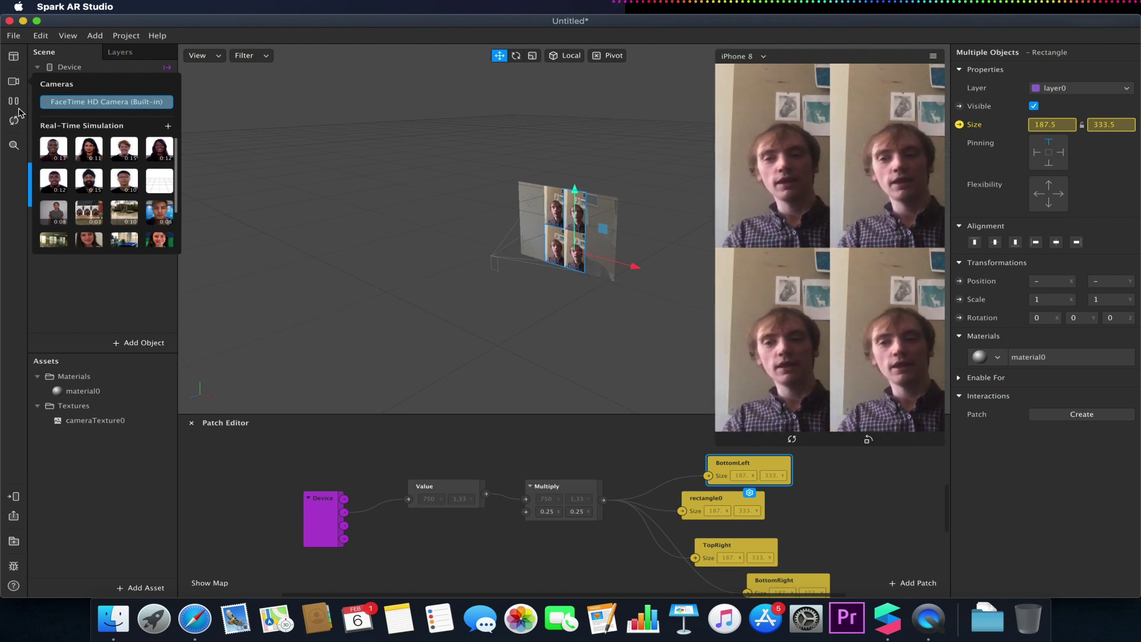
- Duplicate material0 as material1 and set its Diffuse Color to red
double_click(90, 391)
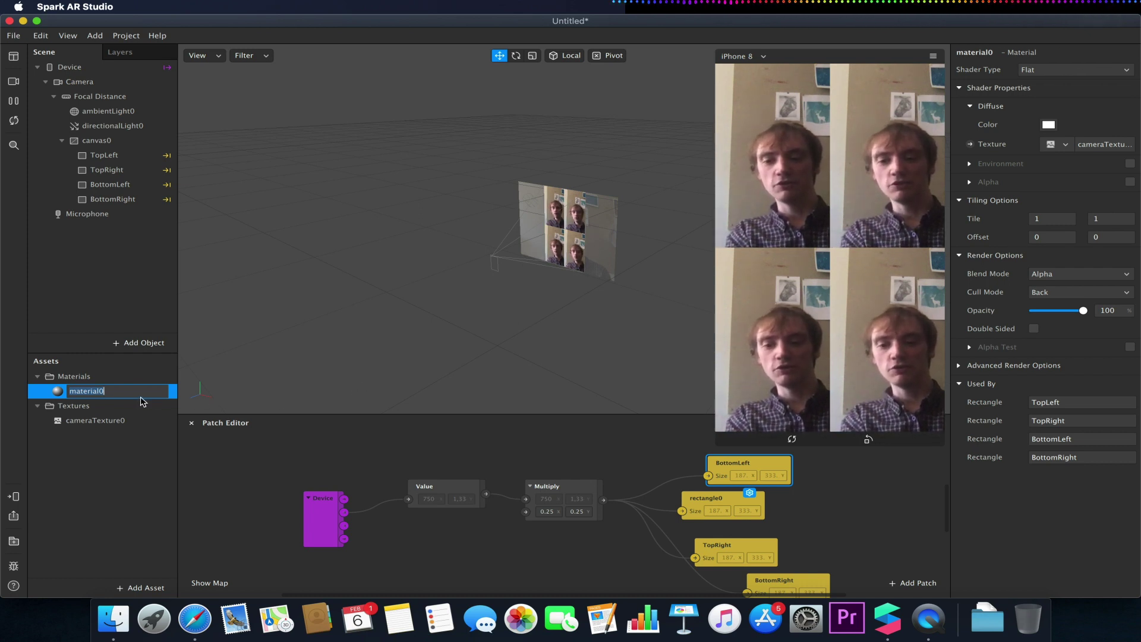
key(super+d)
click(95, 406)
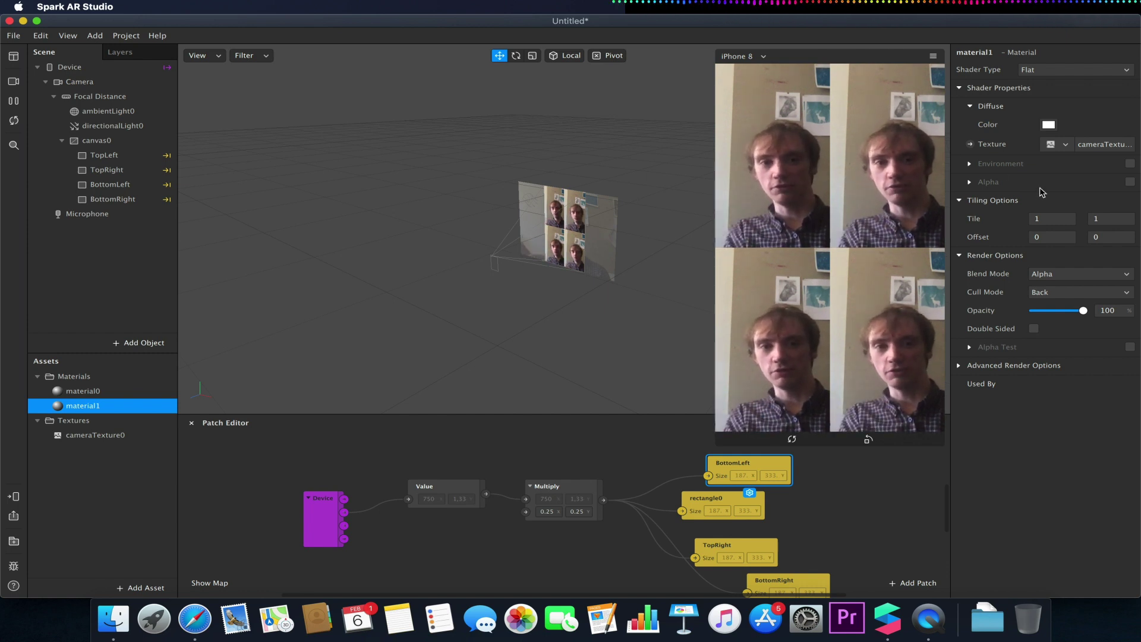
click(1049, 125)
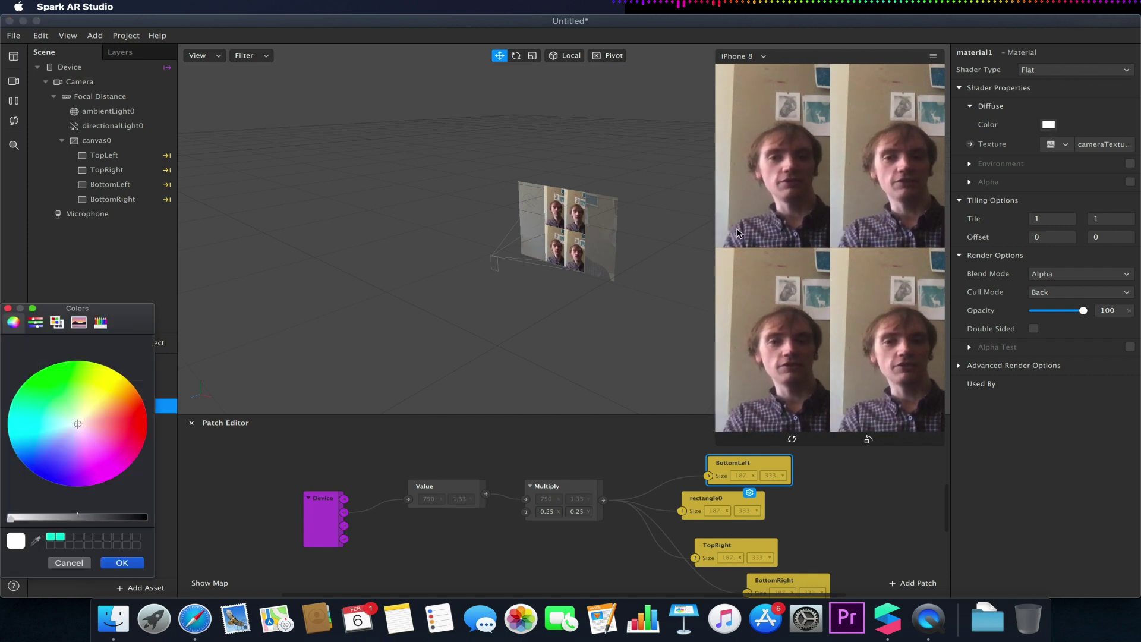
drag(117, 450, 148, 425)
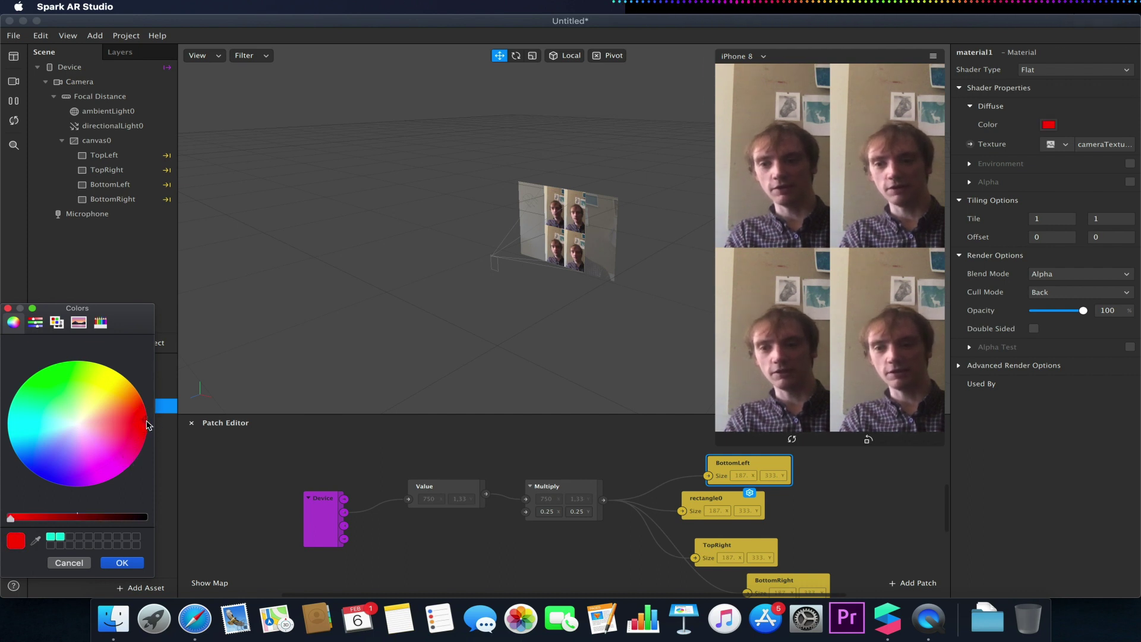
click(122, 563)
- Assign material1 to the TopRight rectangle
click(134, 172)
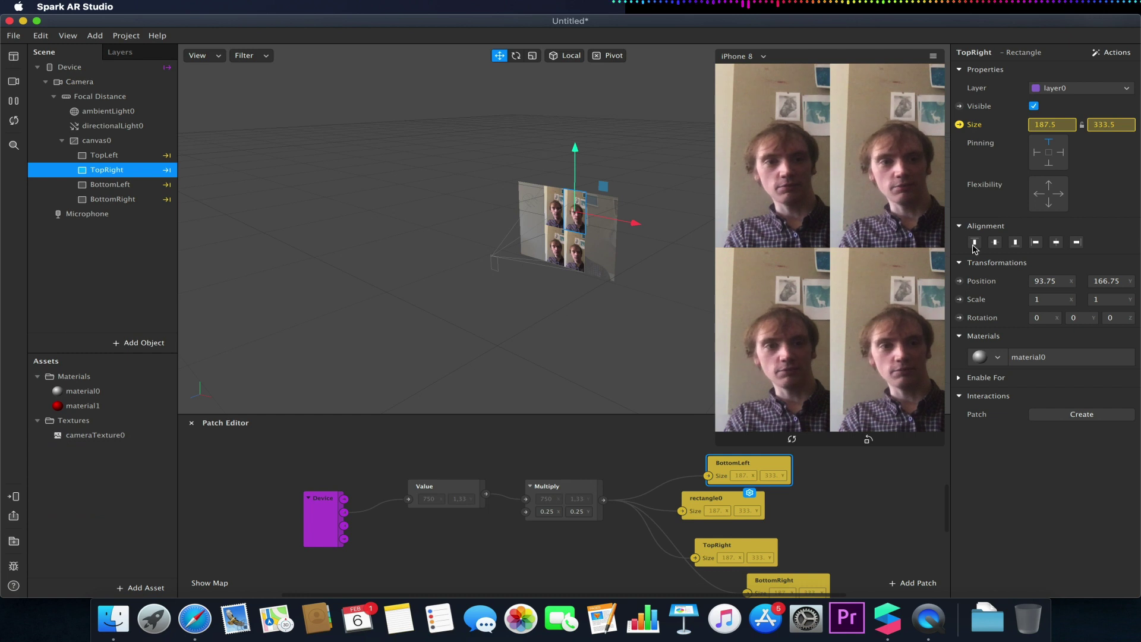
click(1001, 361)
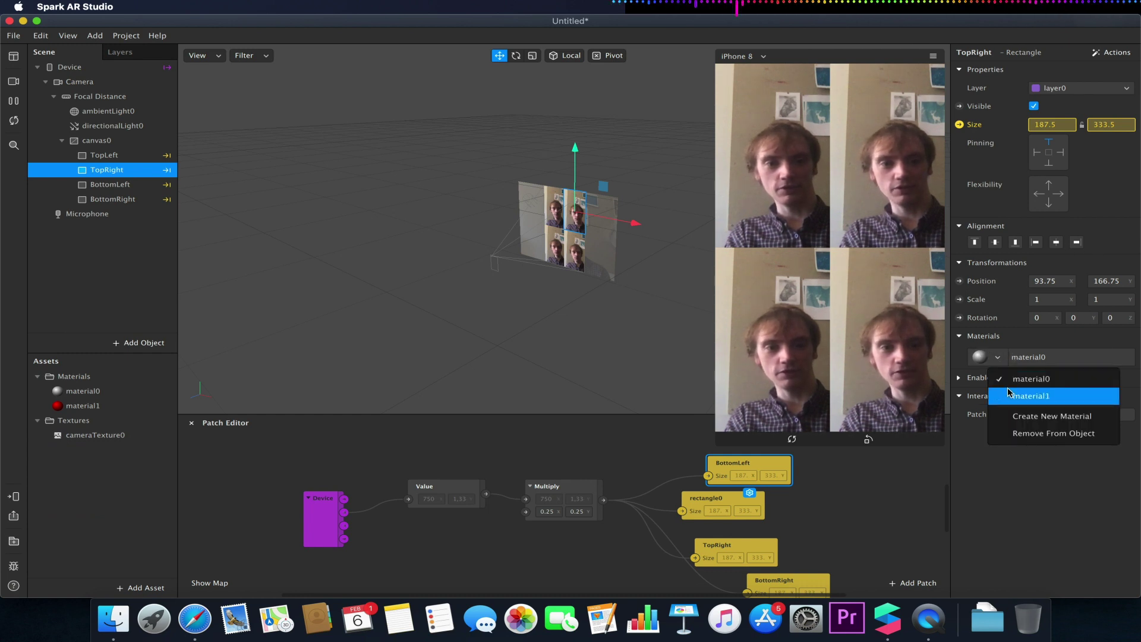
click(1009, 393)
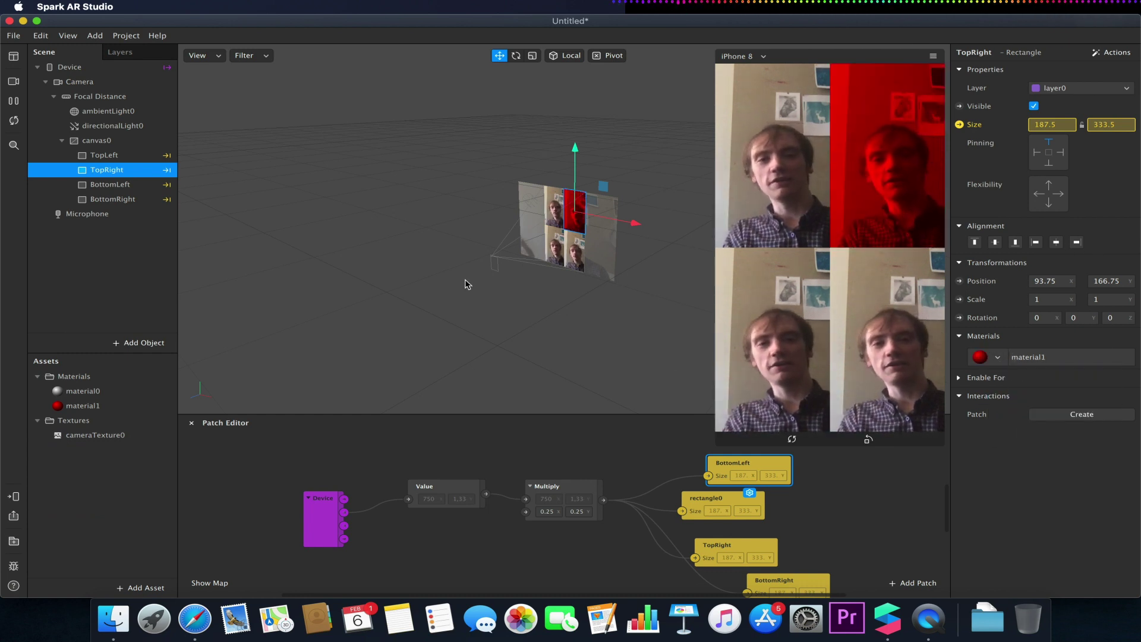
- Duplicate material1 into material2 and material3, and tint material2 green
click(113, 406)
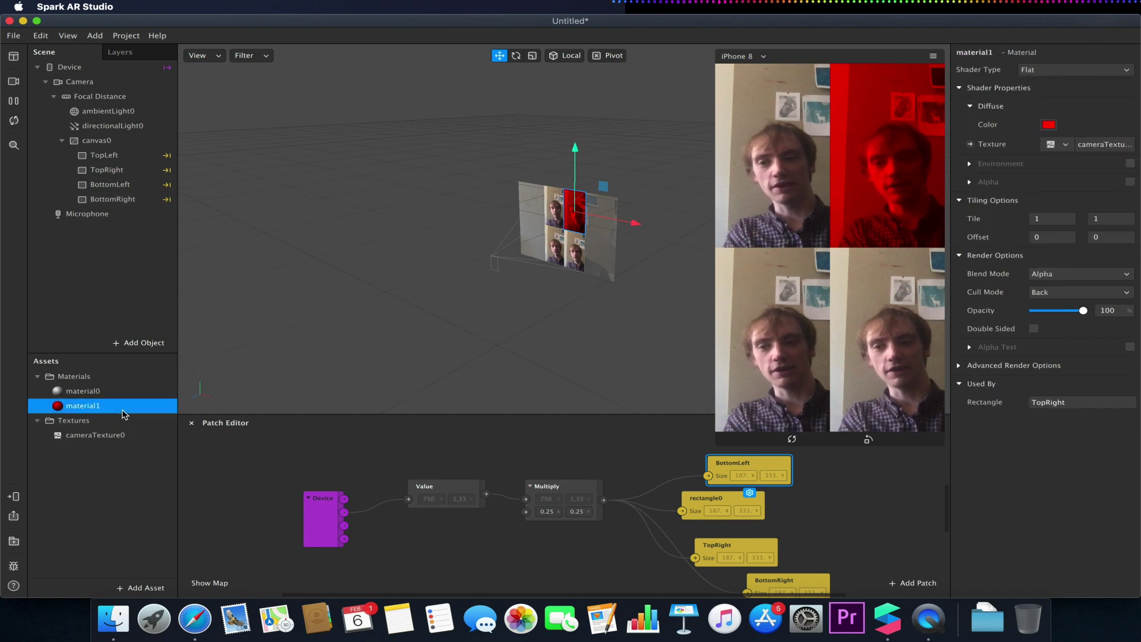
key(super+d)
click(113, 420)
key(super+d)
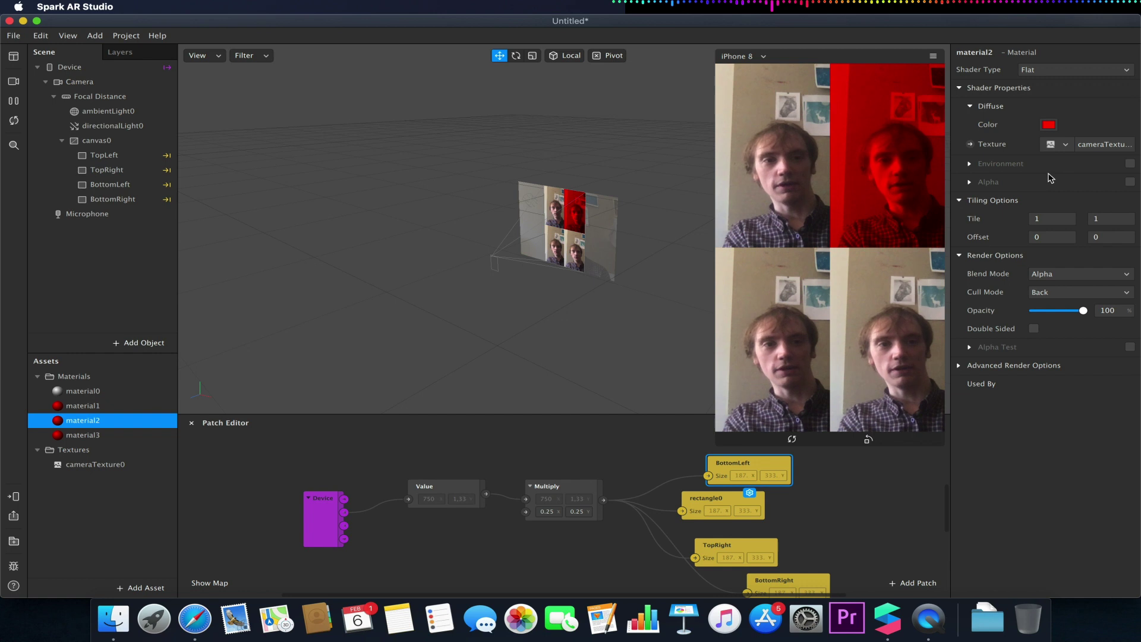
click(1048, 126)
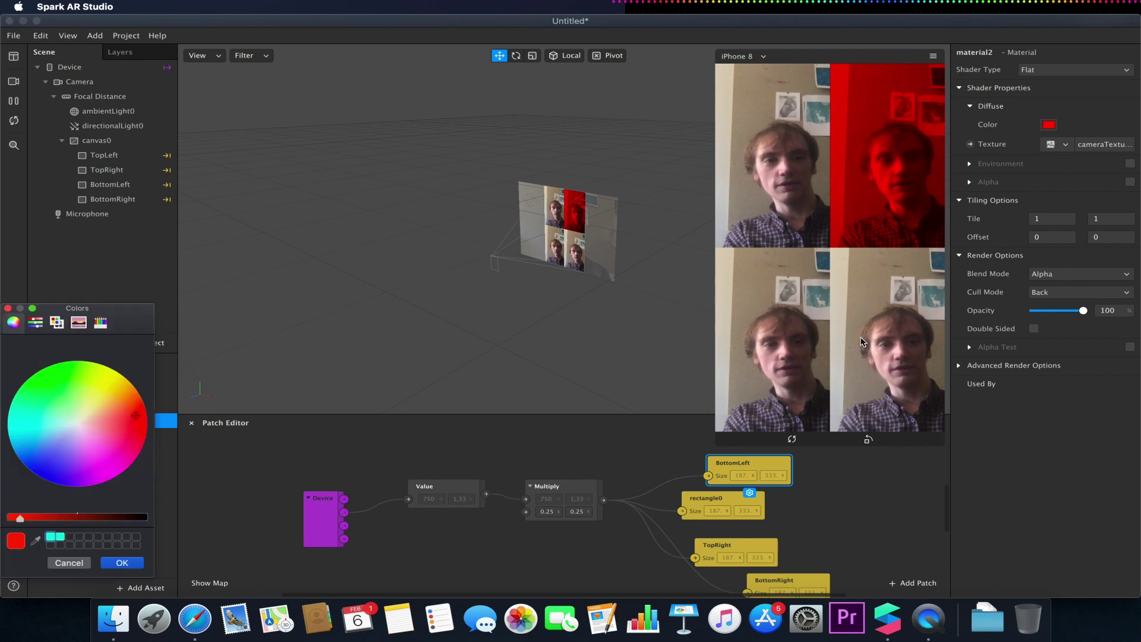
click(52, 375)
click(123, 563)
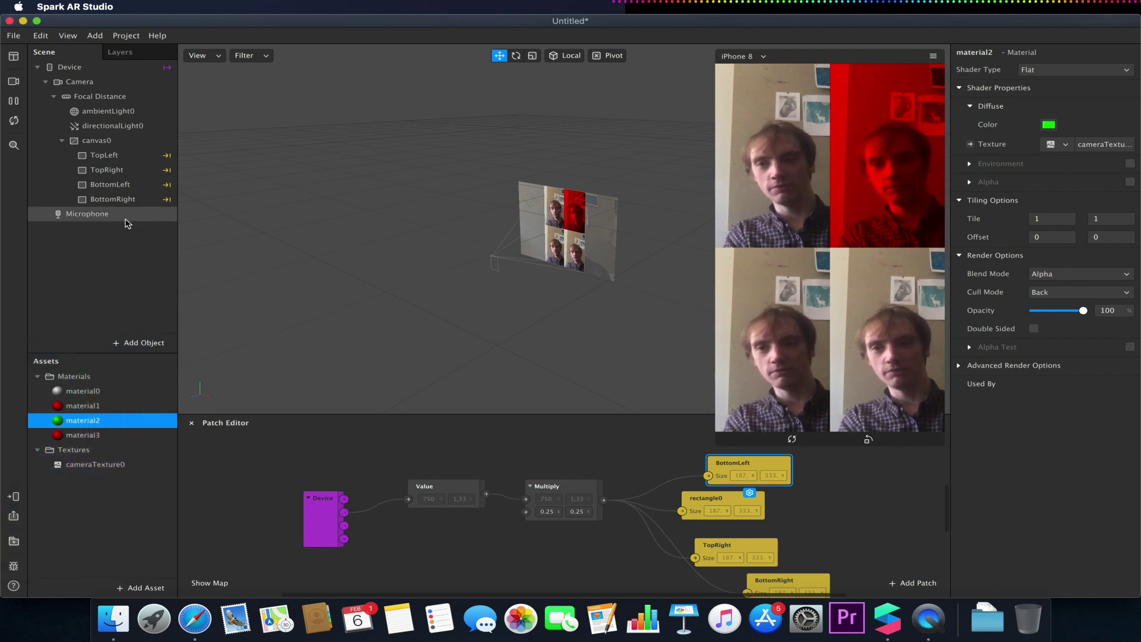
- Set material3's Diffuse Color to cyan, leaving its texture unchanged
click(110, 437)
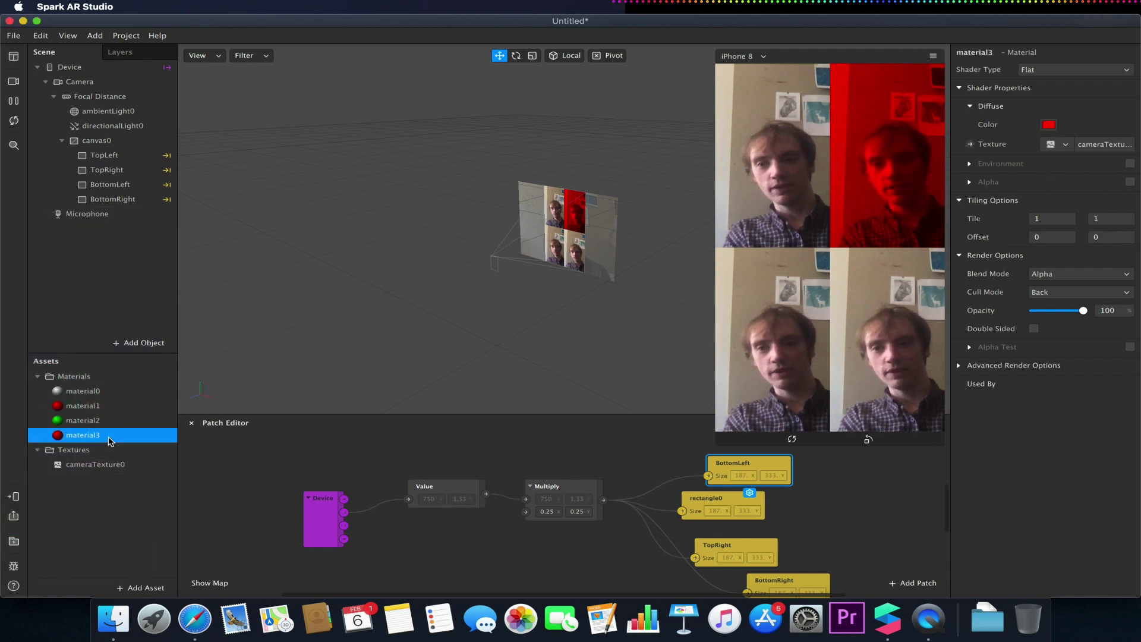
click(1064, 145)
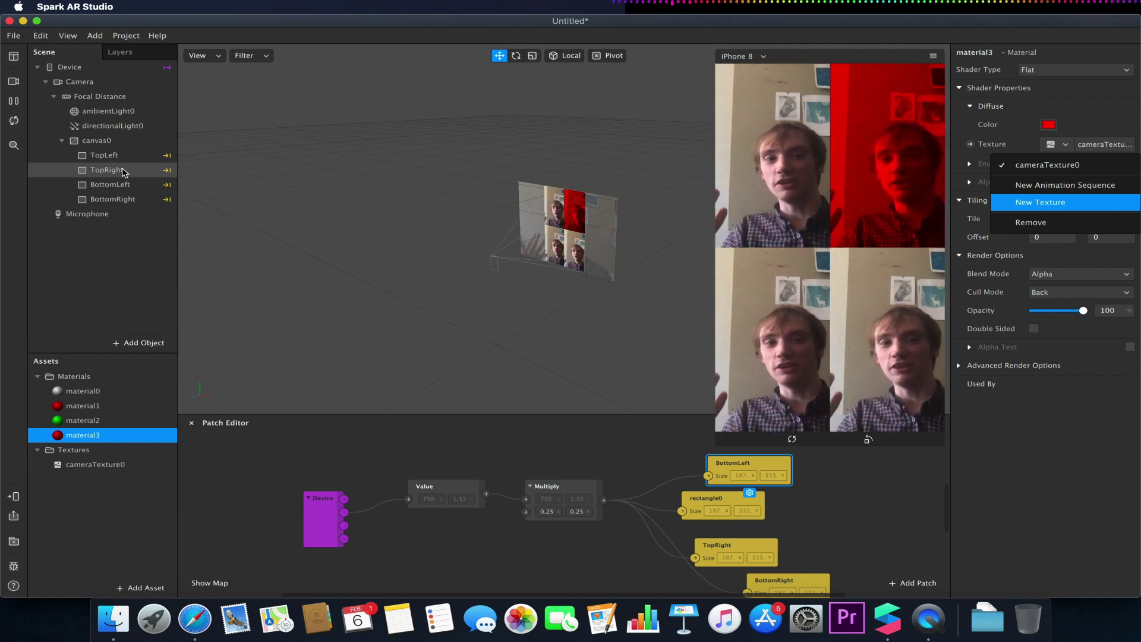
click(1064, 138)
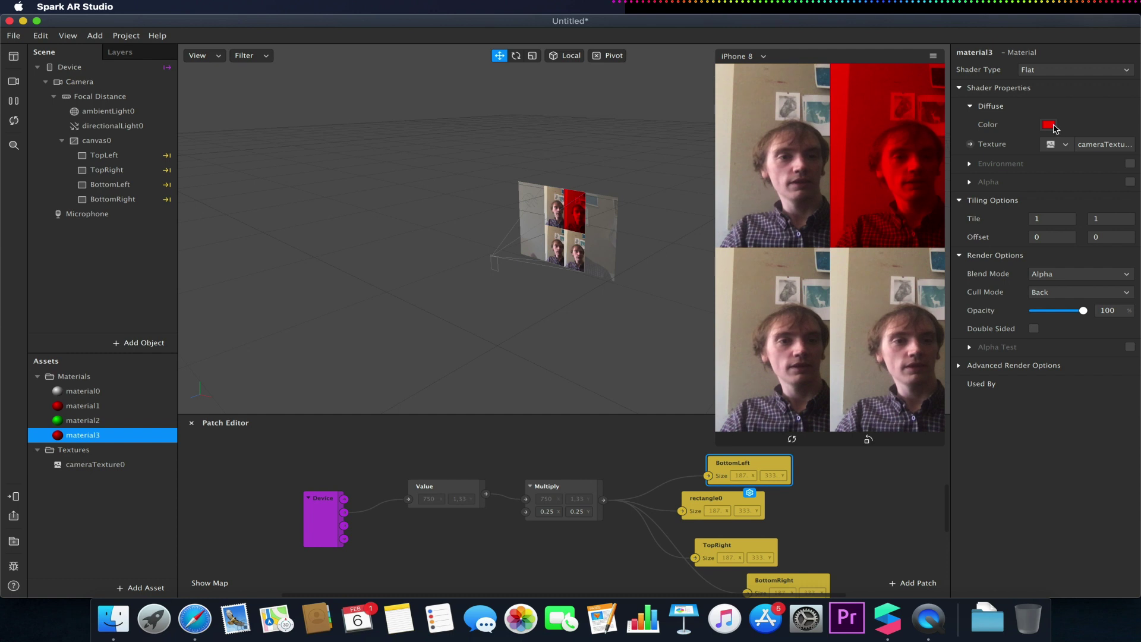
click(1054, 127)
click(22, 429)
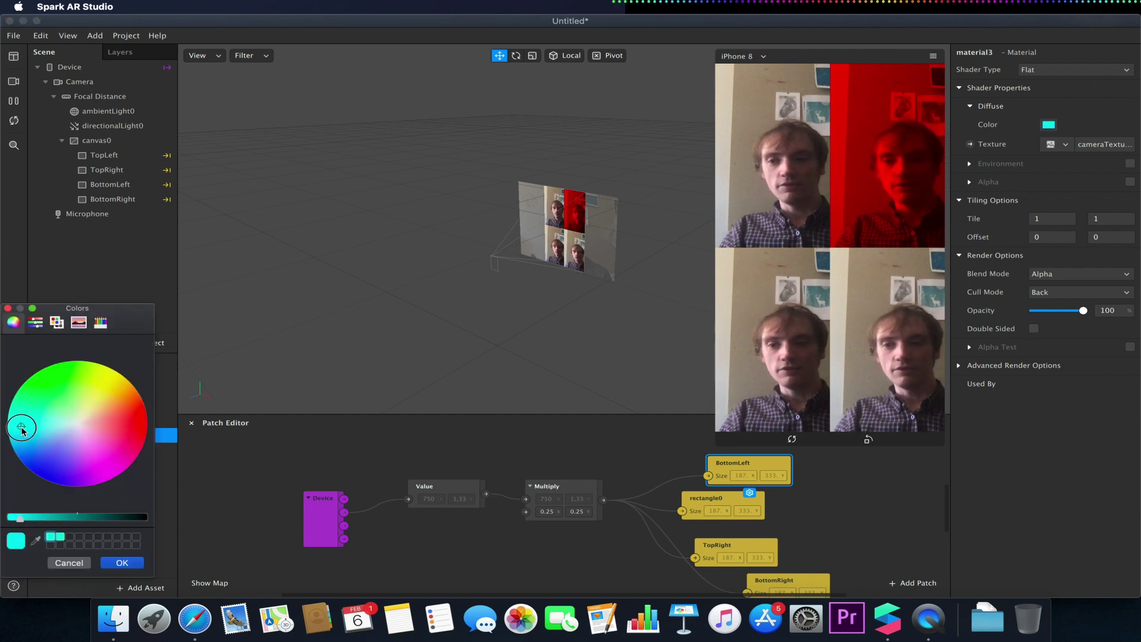
click(109, 268)
click(122, 563)
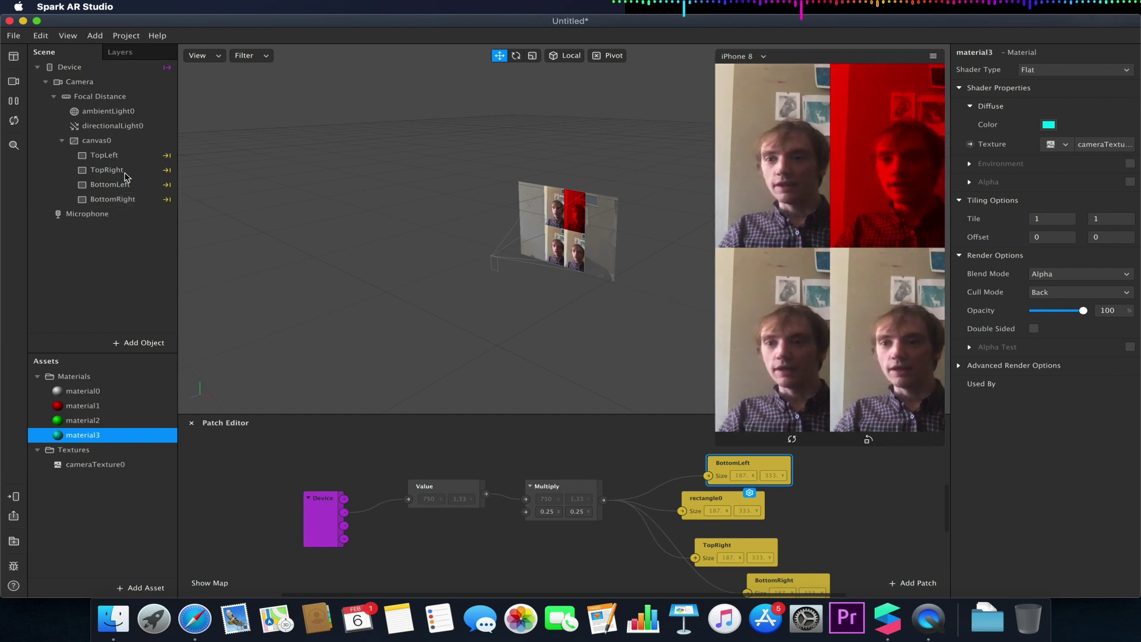
- Assign material2 to BottomLeft and material3 to BottomRight
click(110, 185)
click(991, 358)
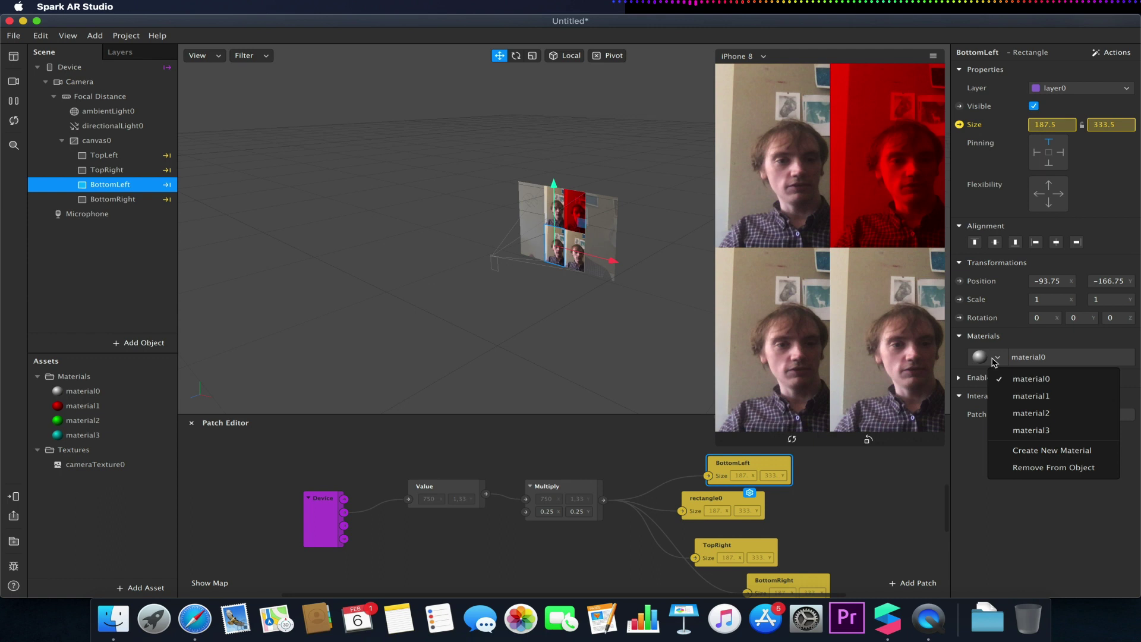
click(1003, 410)
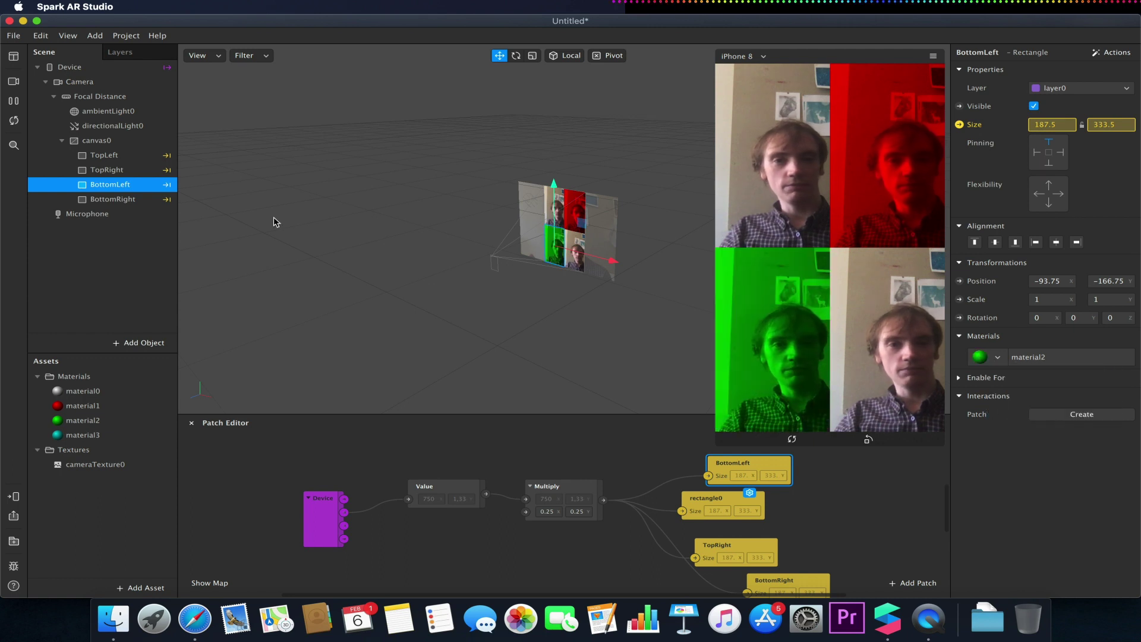
click(145, 199)
click(1001, 357)
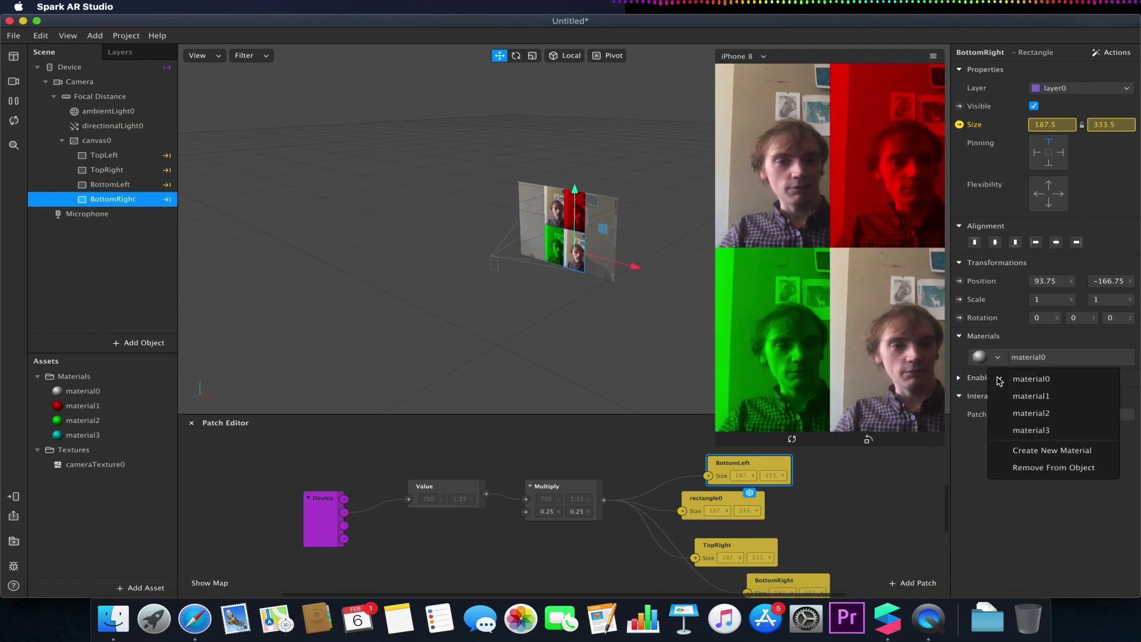
click(1016, 430)
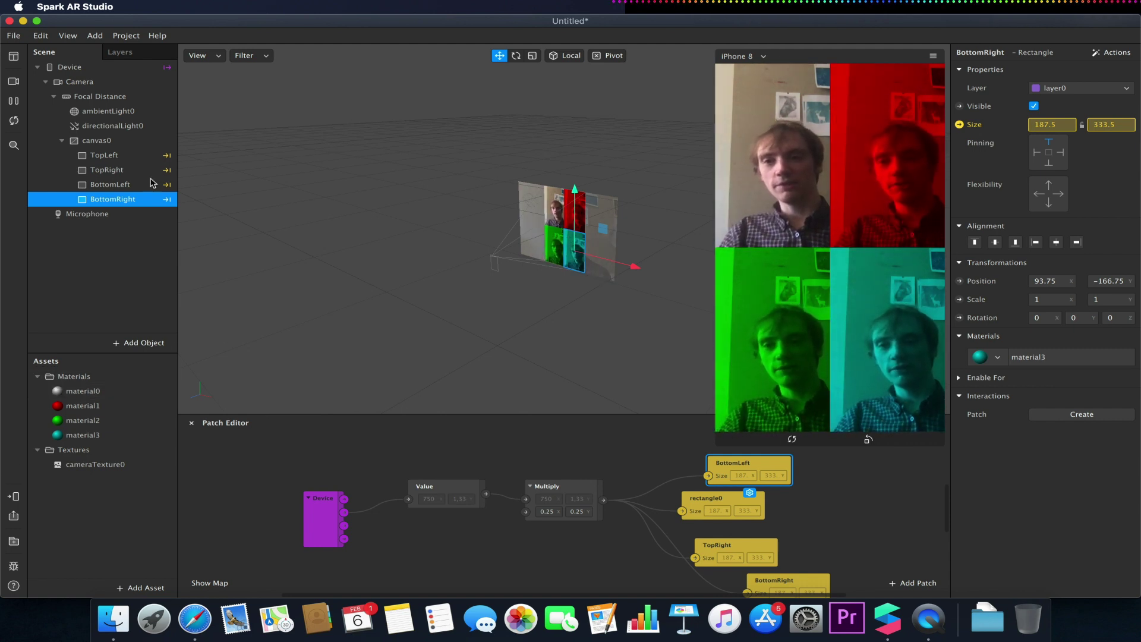
- Try a 90° Y rotation on TopRight, then undo it
click(126, 169)
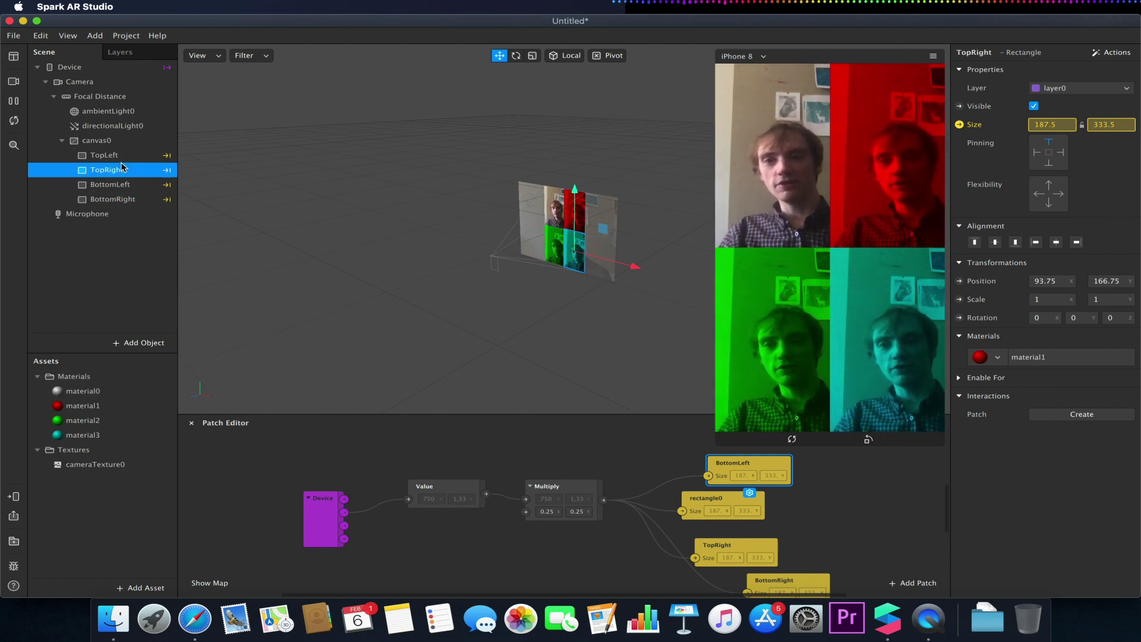
click(1076, 318)
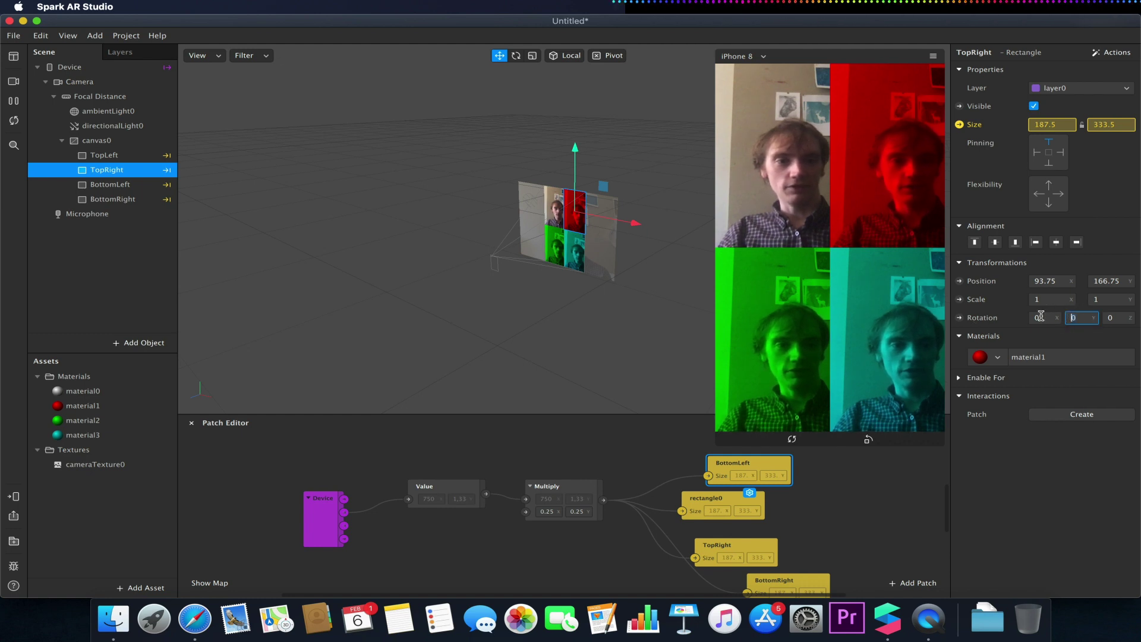
text(90)
key(Return)
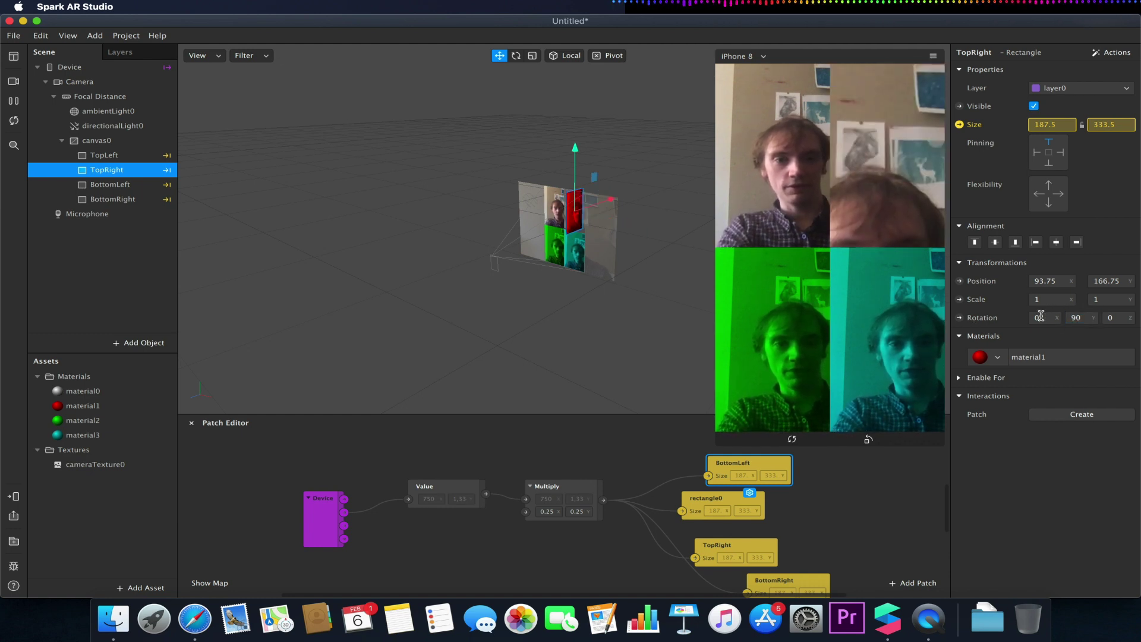
key(super+z)
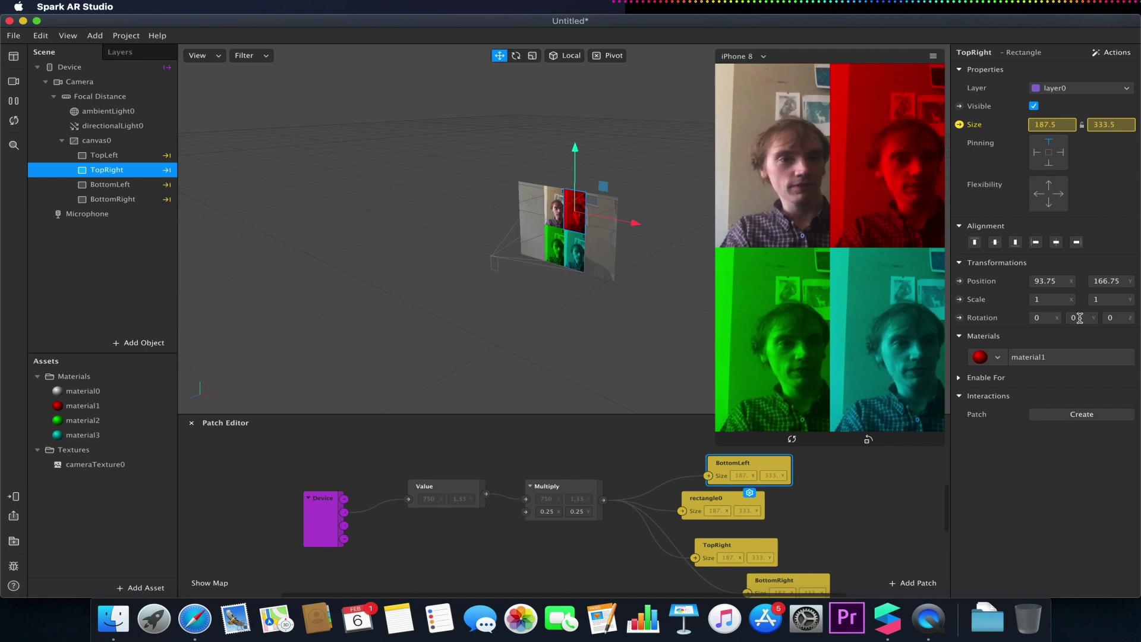
- Try a 120° Y rotation on TopRight, then reset Rotation Y to 0
click(1079, 318)
text(90)
key(BackSpace)
key(BackSpace)
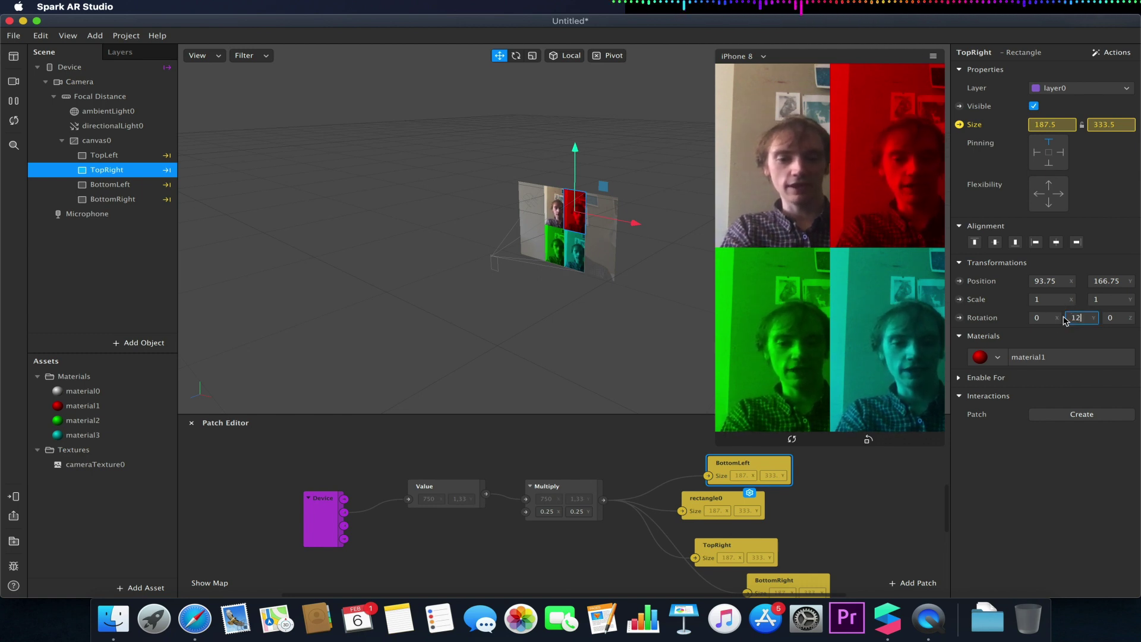
text(120)
key(Return)
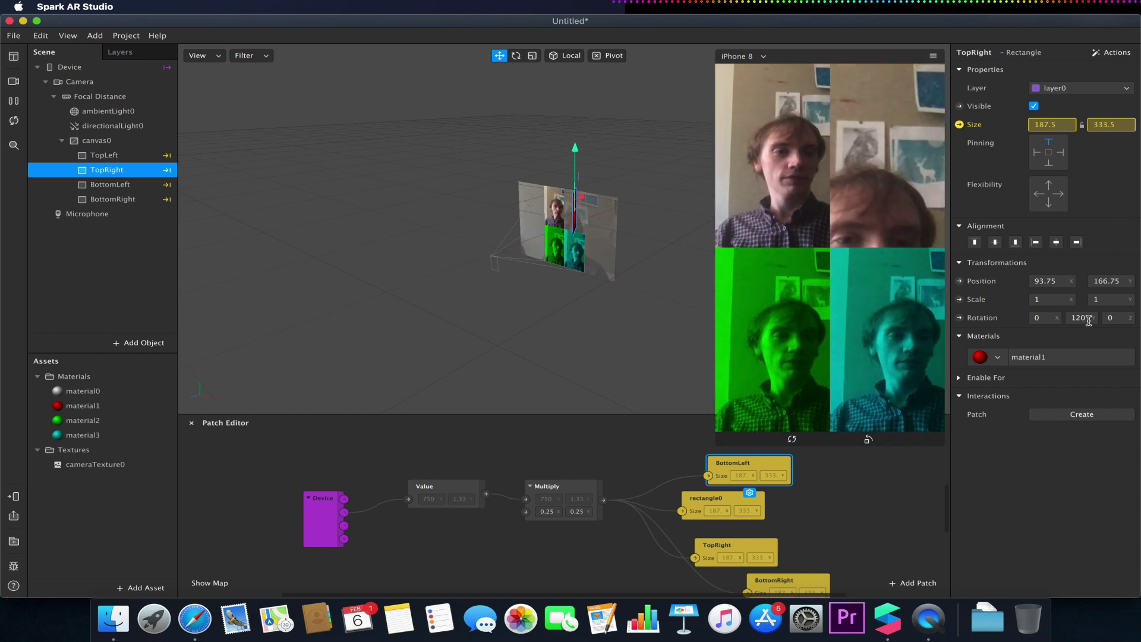
click(1073, 318)
key(BackSpace)
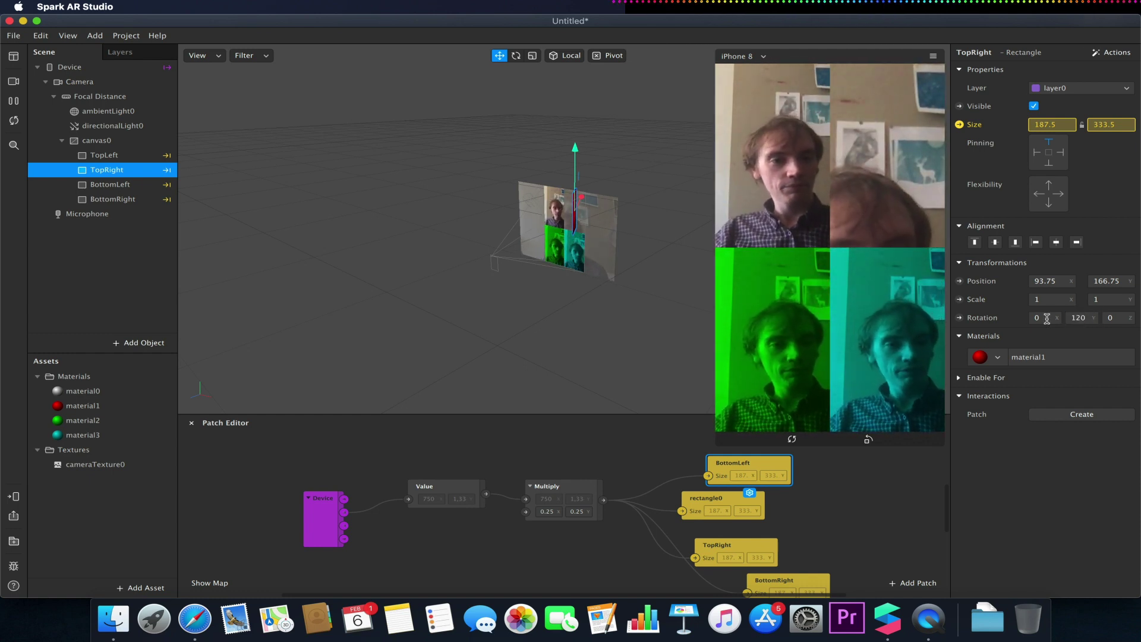
text(120)
key(Delete)
key(Delete)
key(Delete)
text(0)
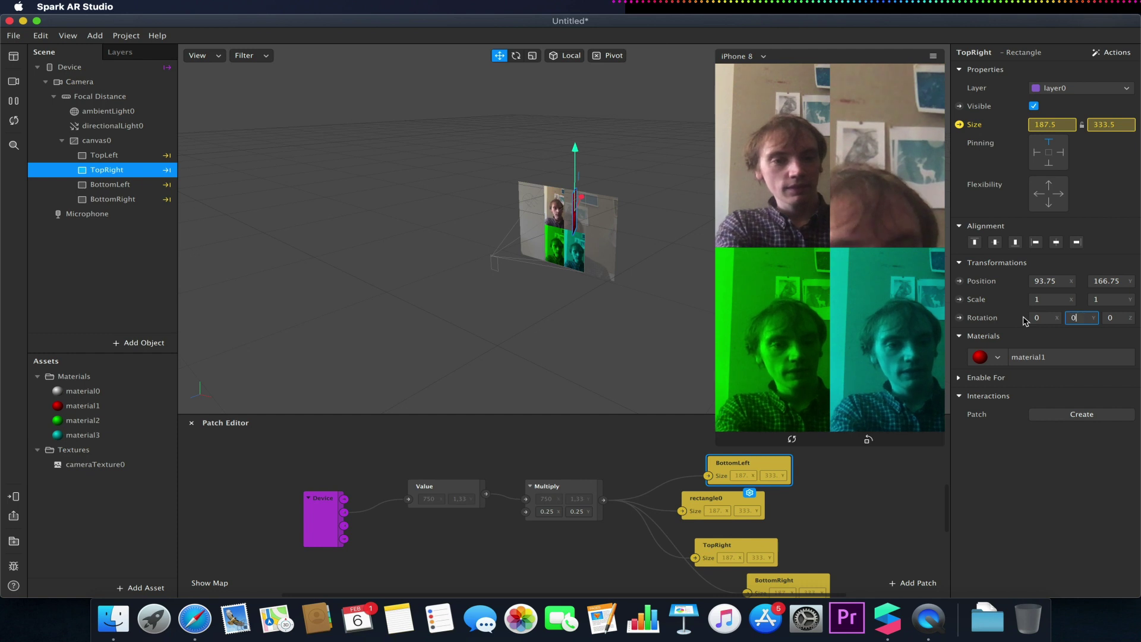
key(Return)
- Set TopRight's Scale X to 4
click(1049, 300)
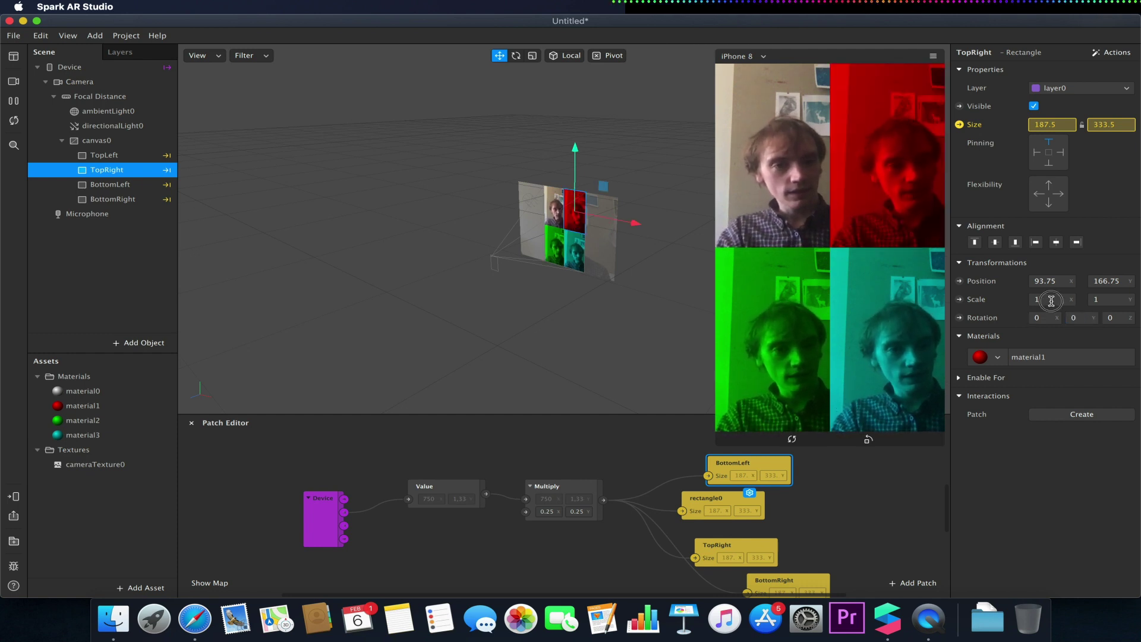
text(4)
key(Return)
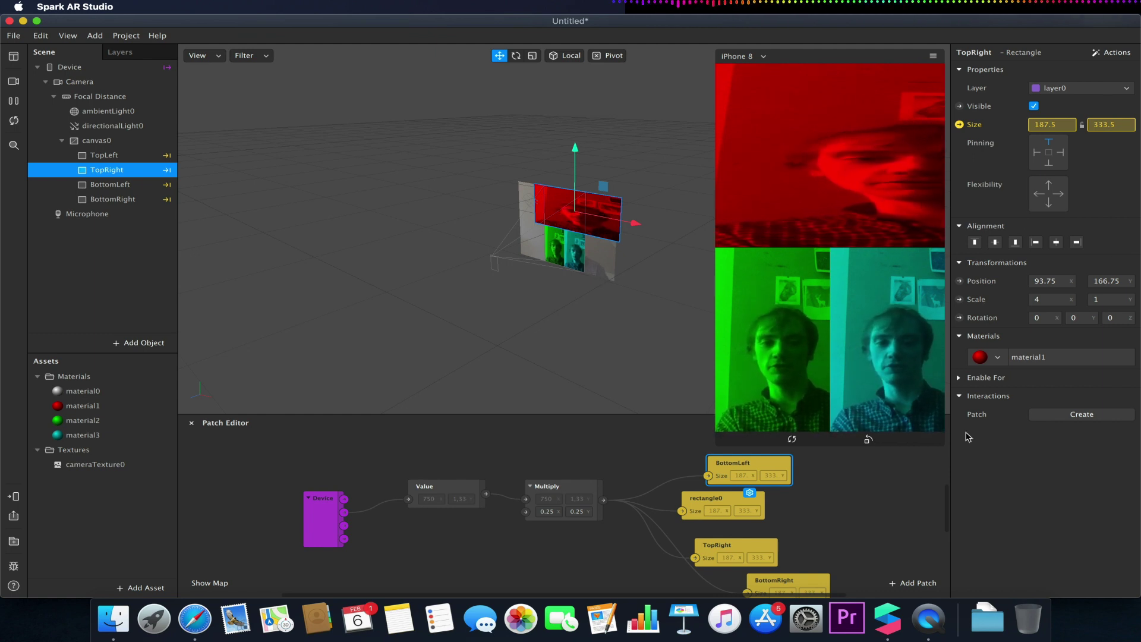
- Undo the Scale X 4 stretch and inspect the Device, Value and Multiply patches
key(super+z)
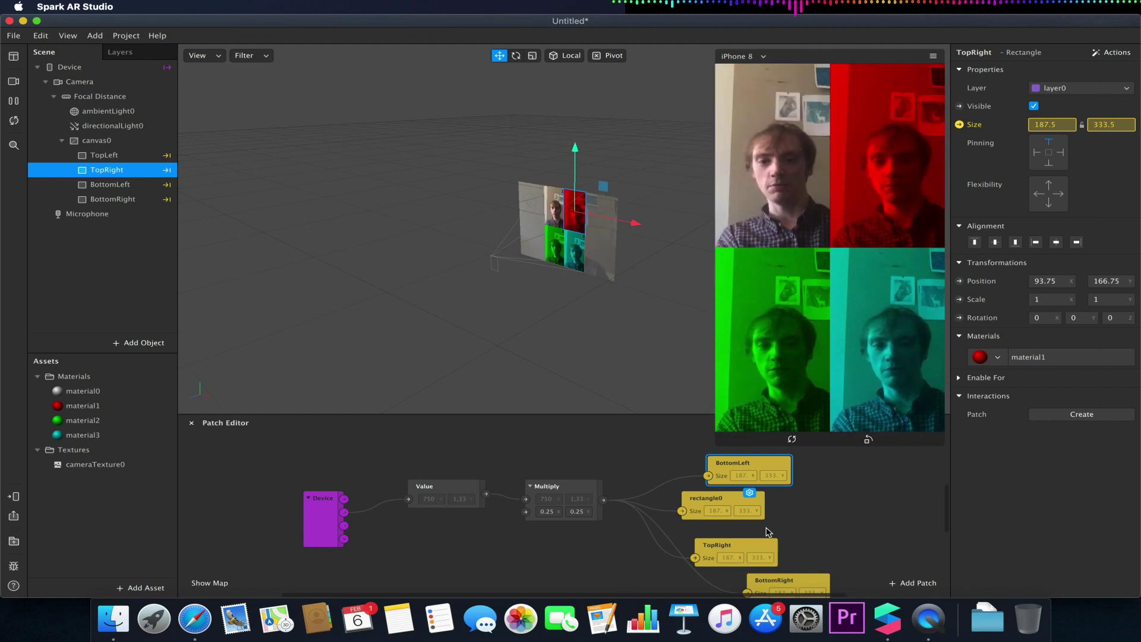
click(325, 519)
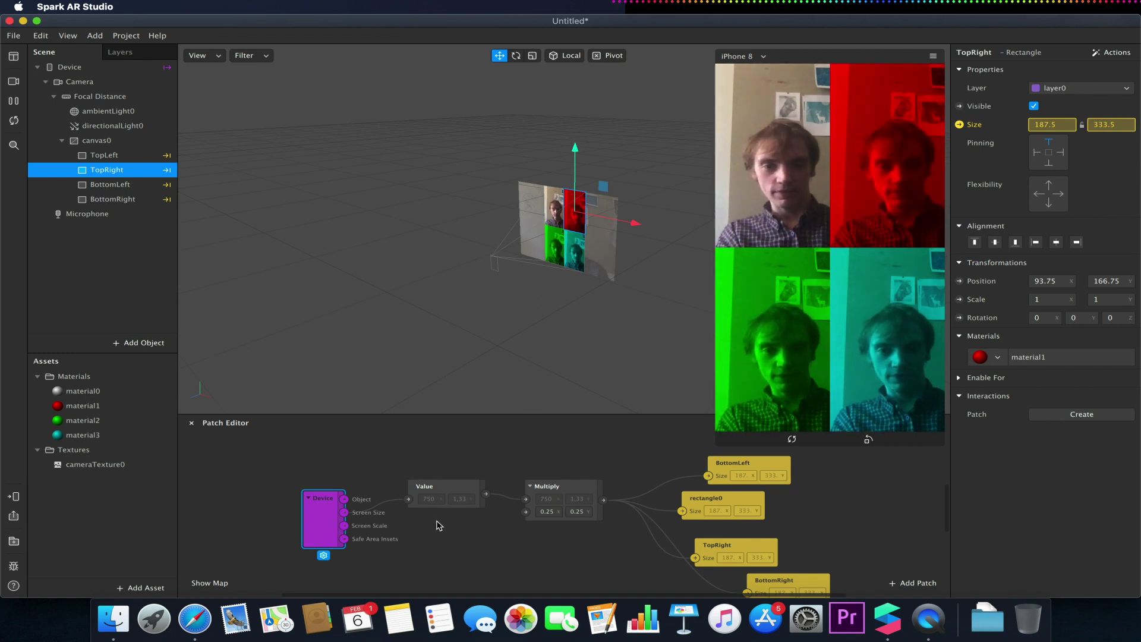
click(440, 491)
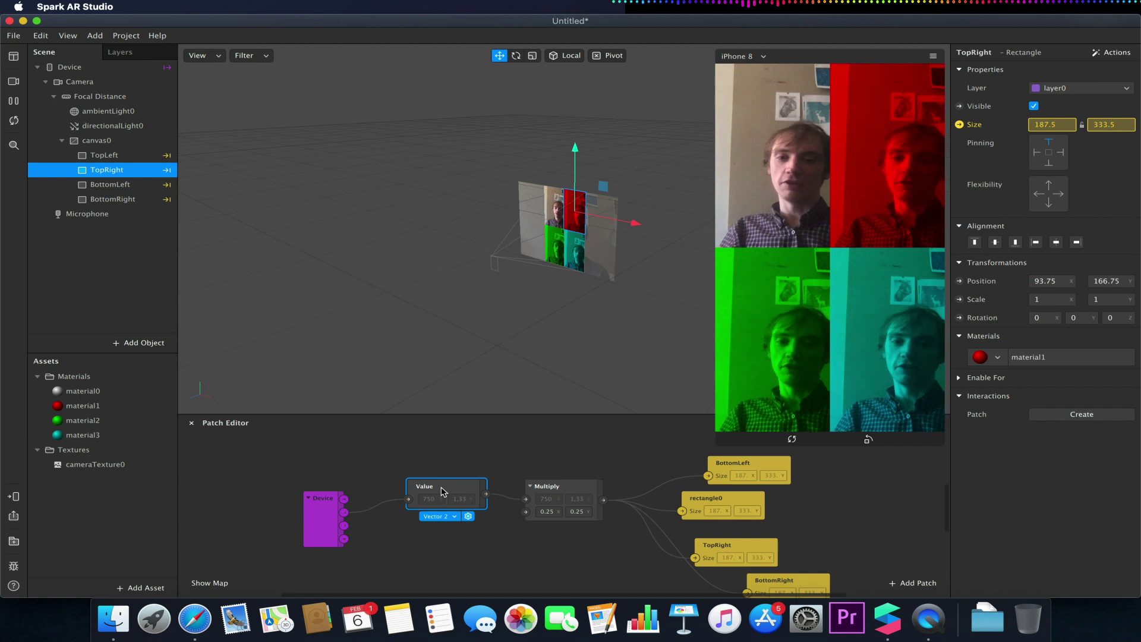
click(569, 485)
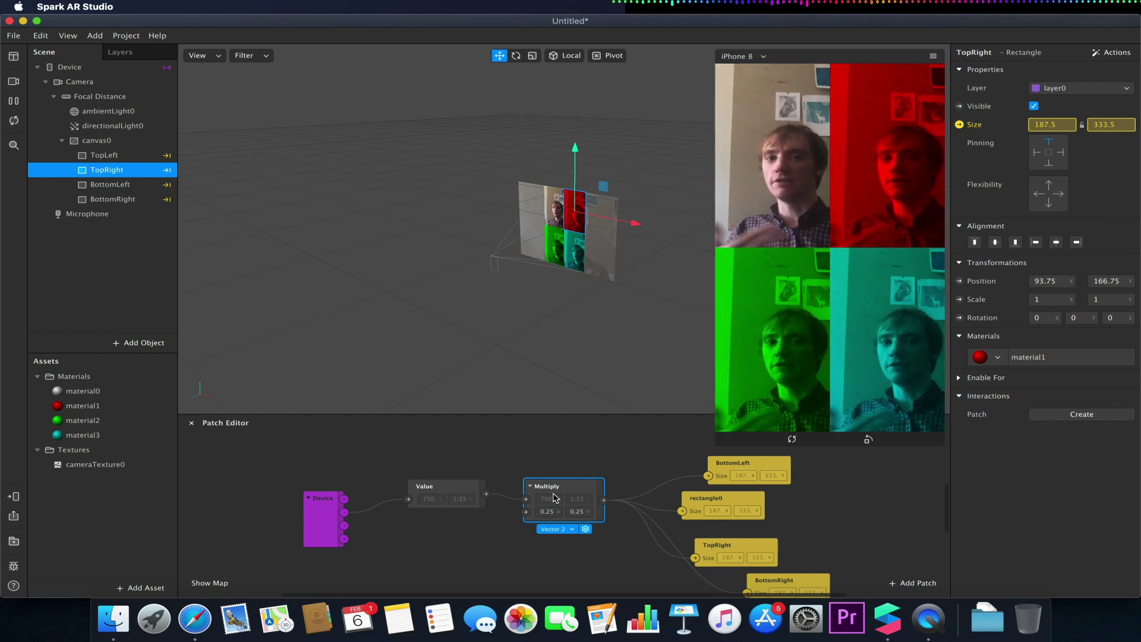
click(547, 511)
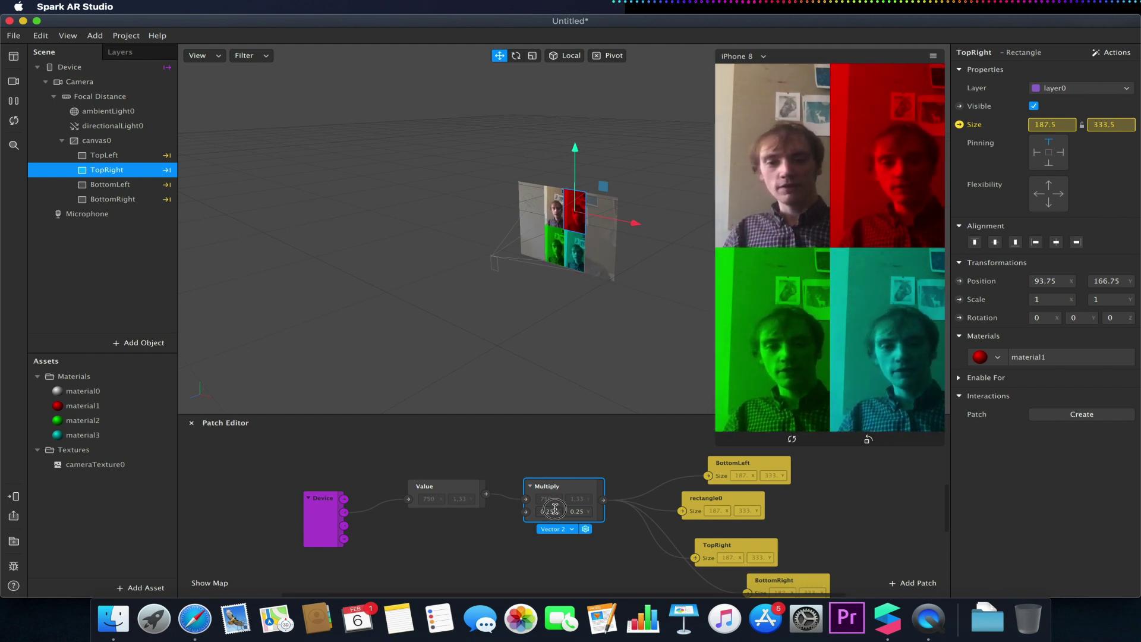
text(5)
key(Return)
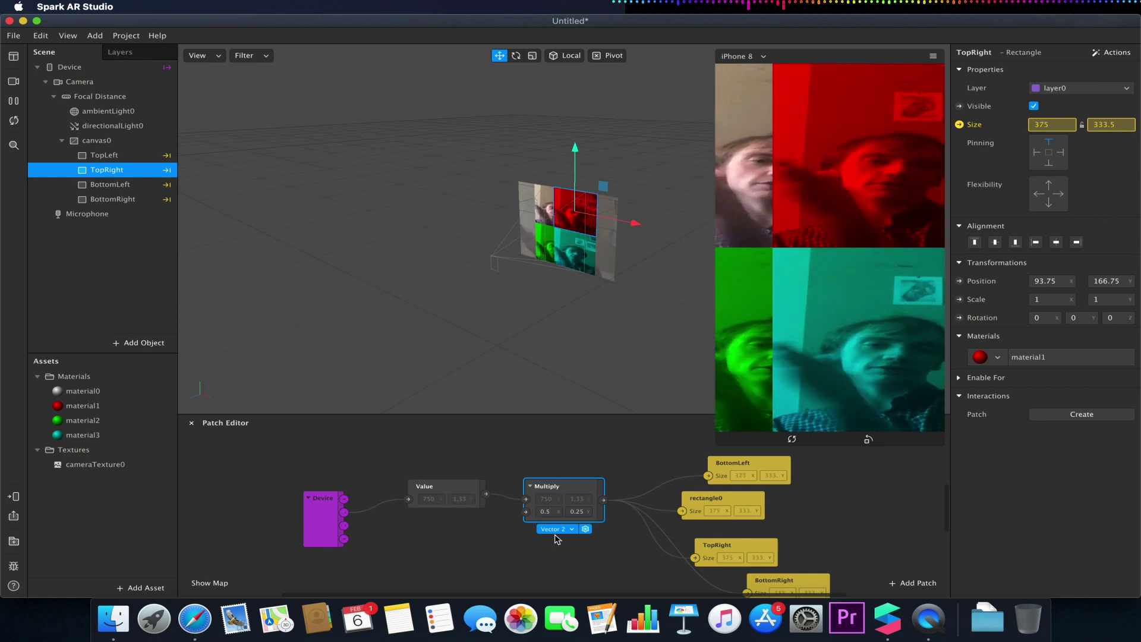
click(552, 510)
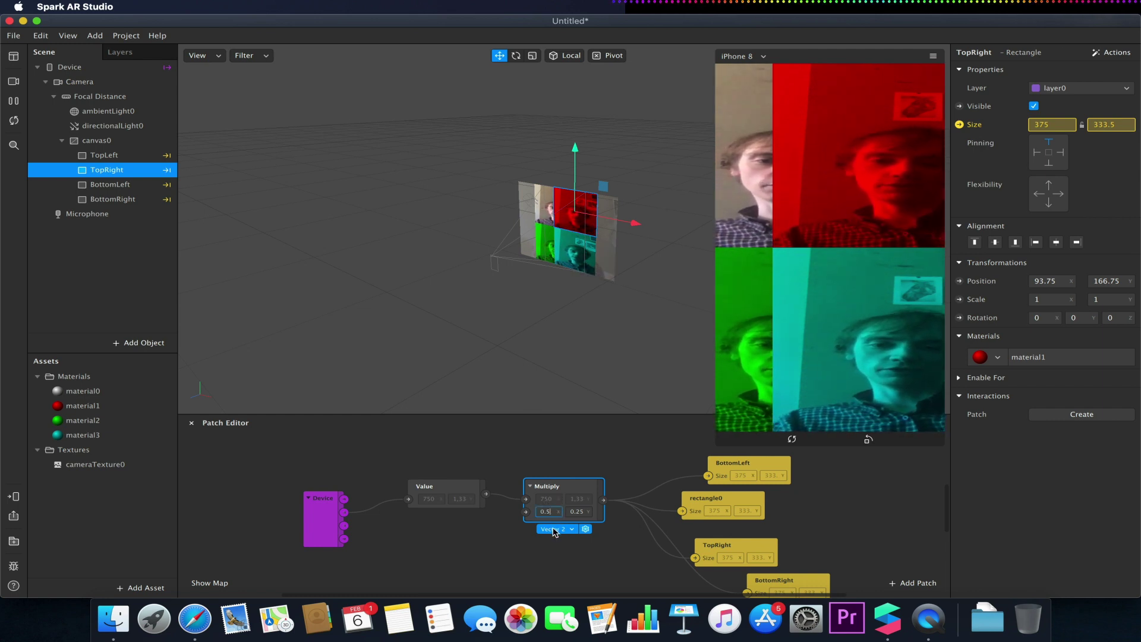
key(Return)
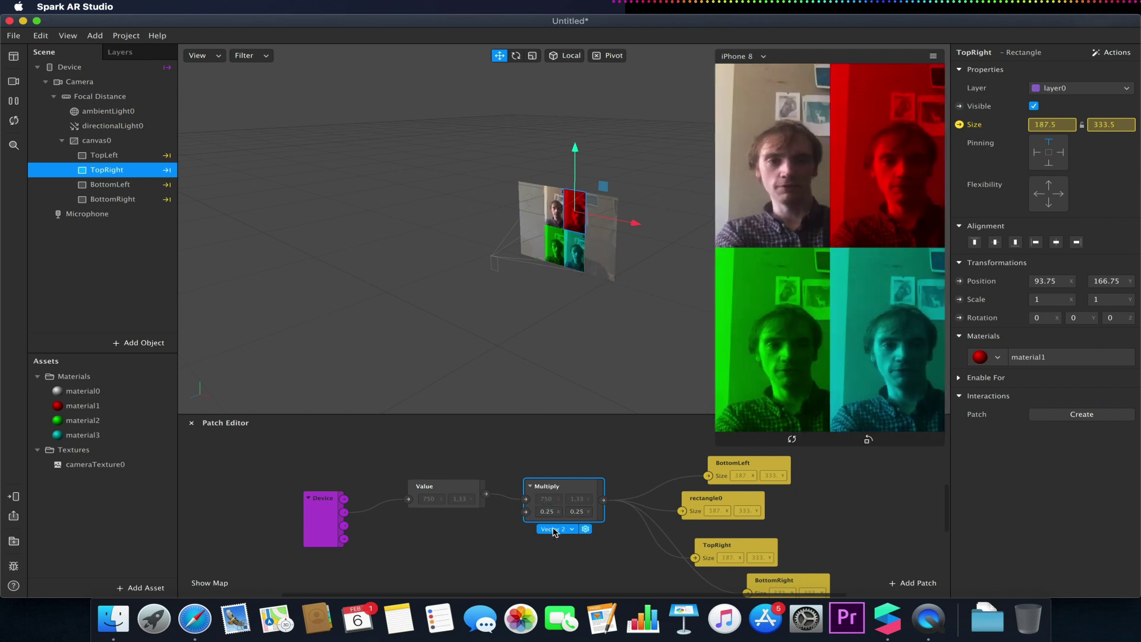